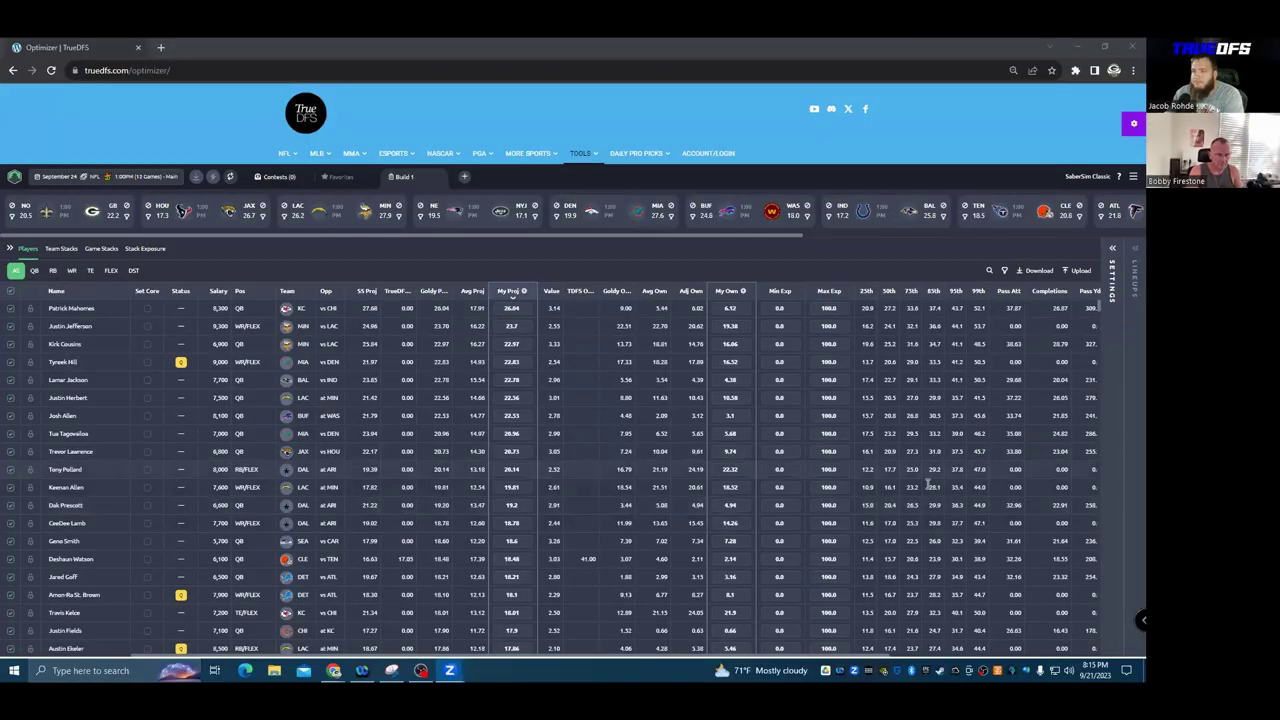
- Limit the player table to quarterbacks and examine their projection, ownership and stat columns
left_click(34, 270)
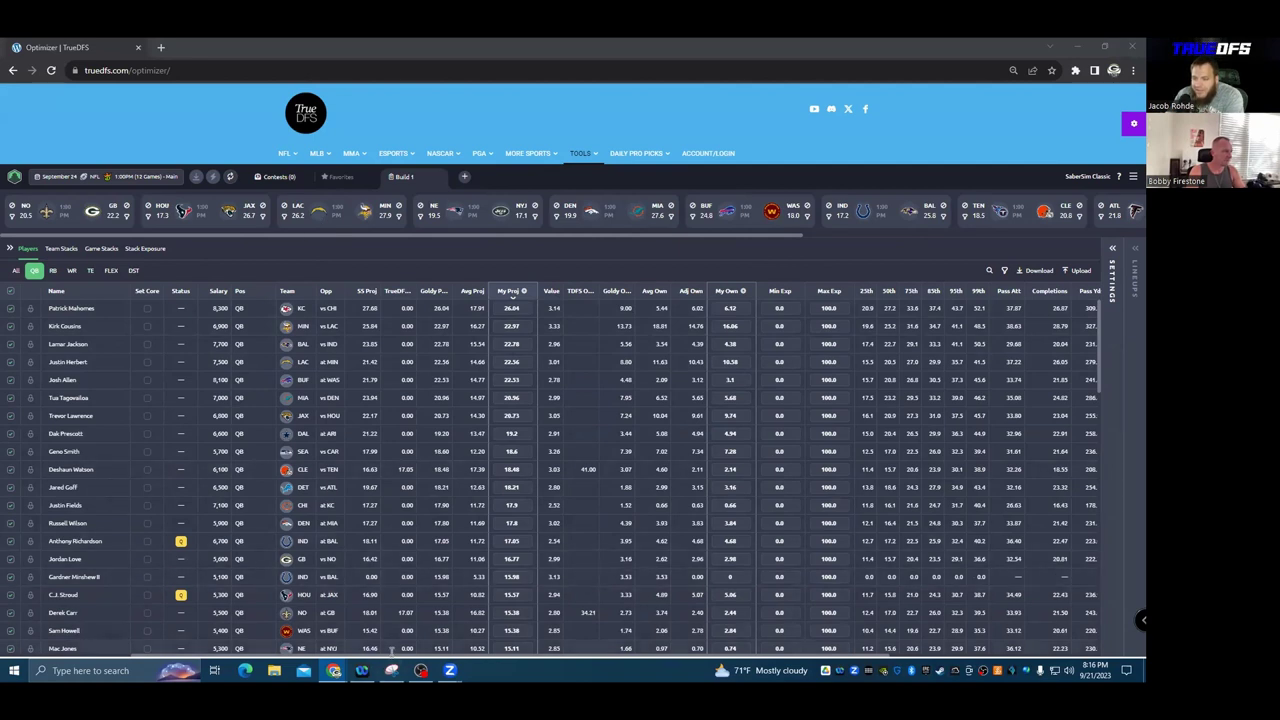
left_click_drag(404, 658, 795, 662)
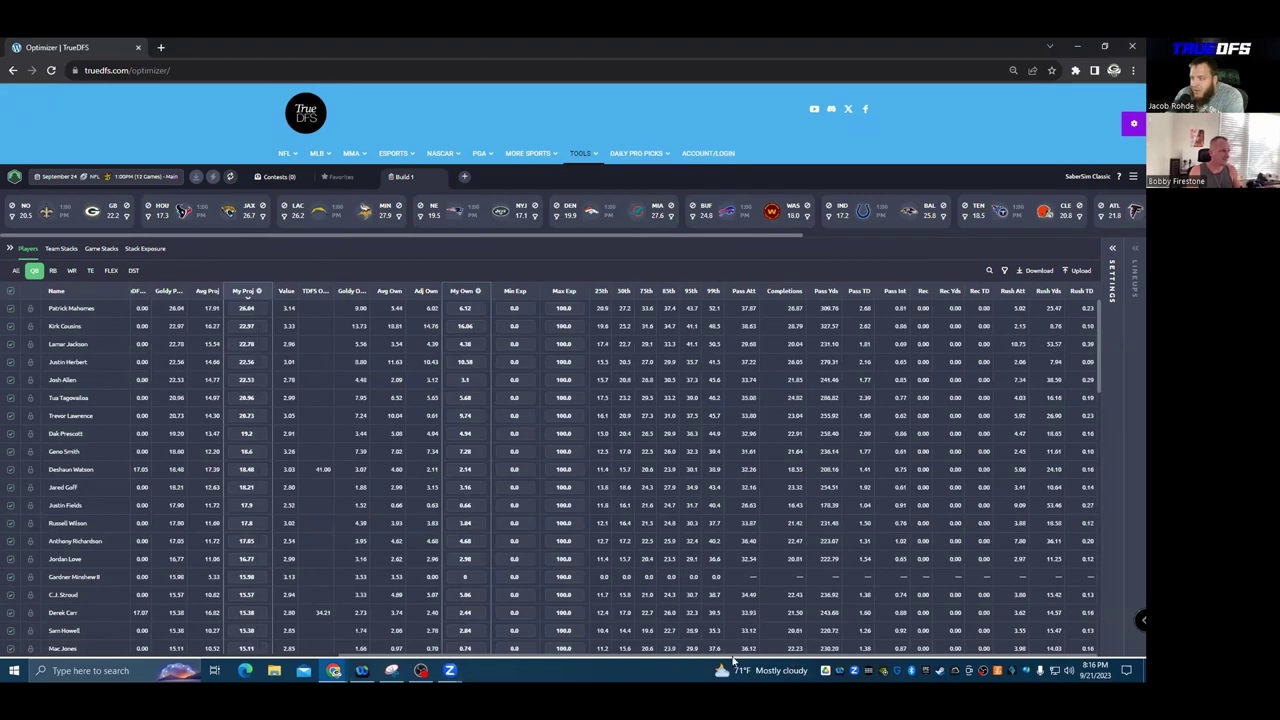
left_click_drag(697, 660, 646, 659)
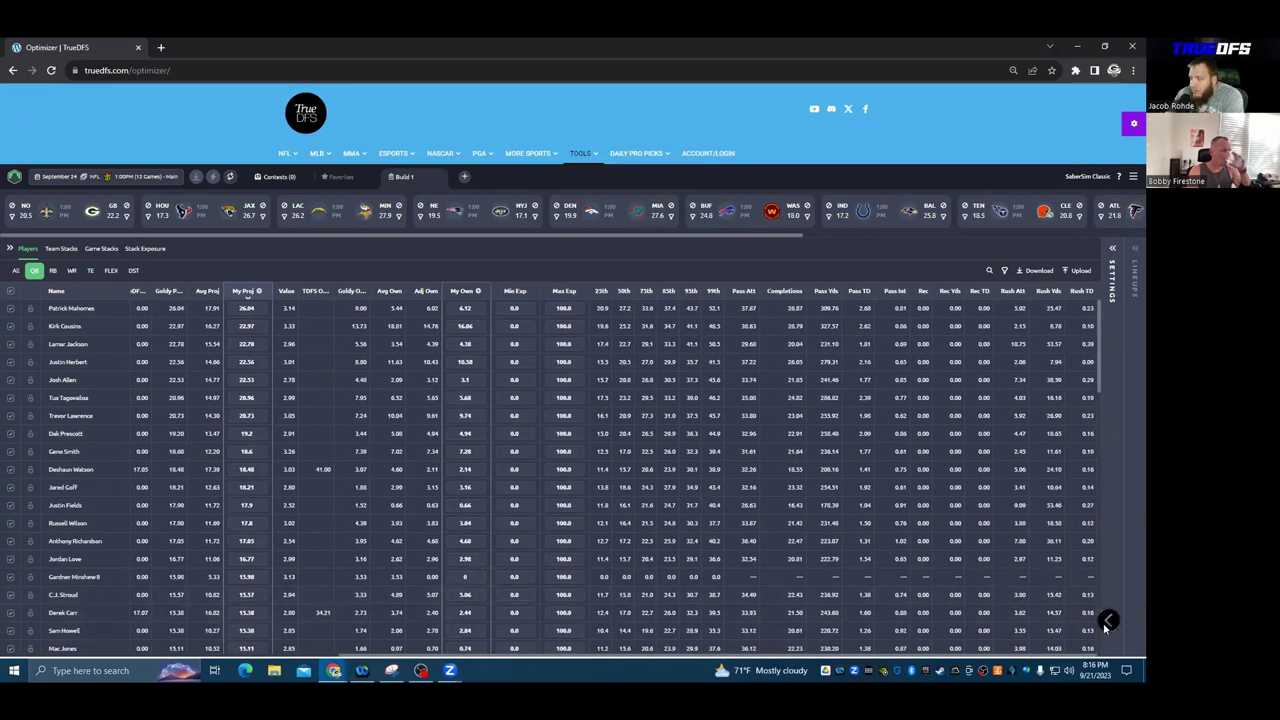
left_click(1140, 620)
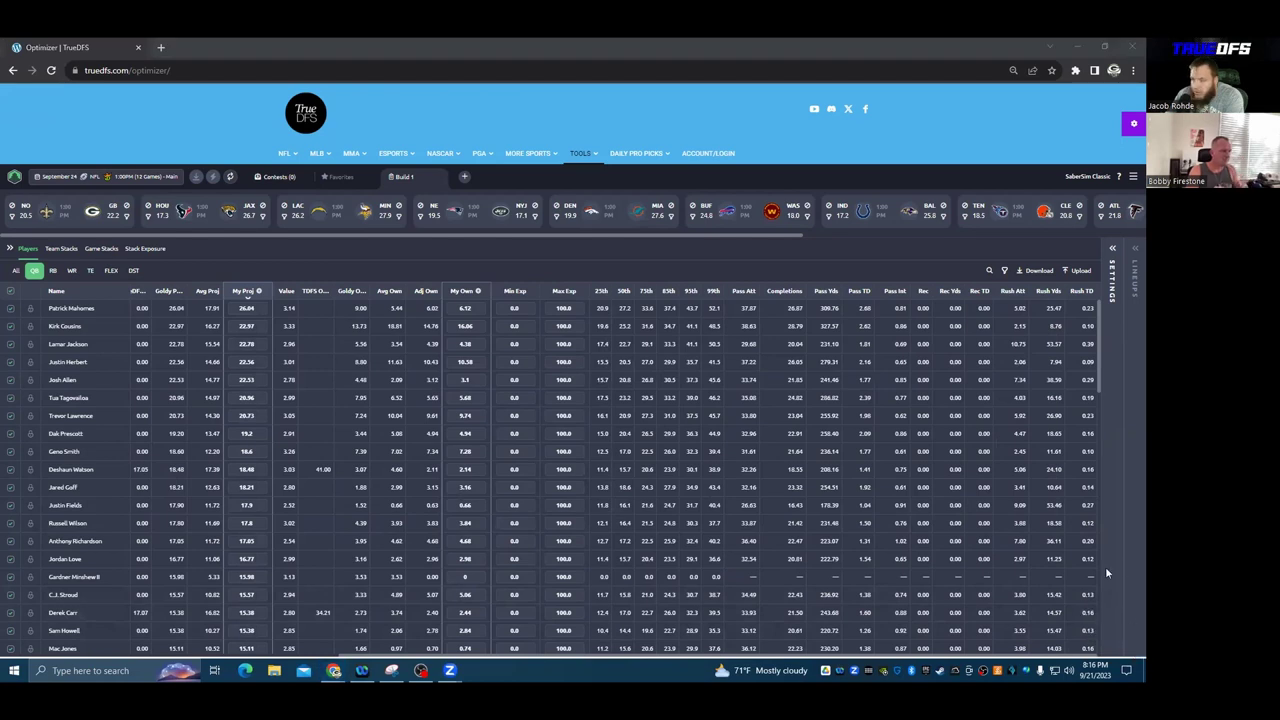
left_click_drag(492, 657, 238, 660)
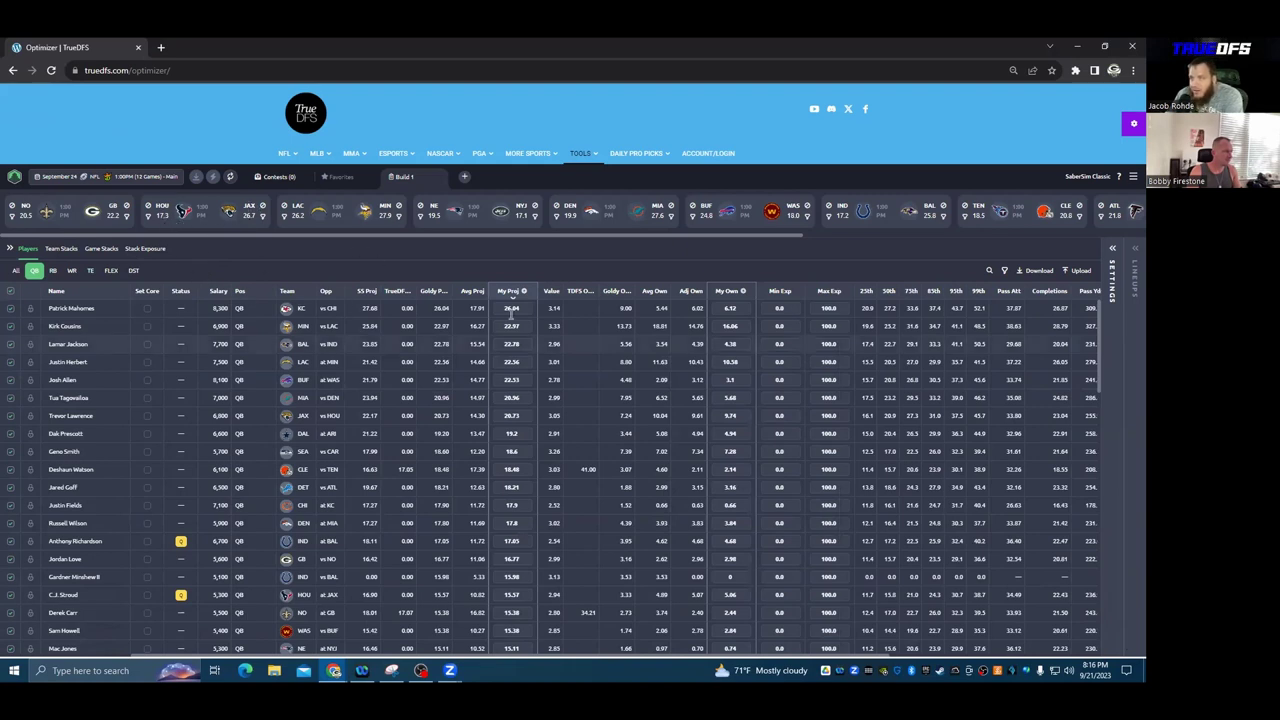
- Examine the implied team totals across the slate's games, including the late-afternoon matchups
left_click_drag(660, 238, 896, 252)
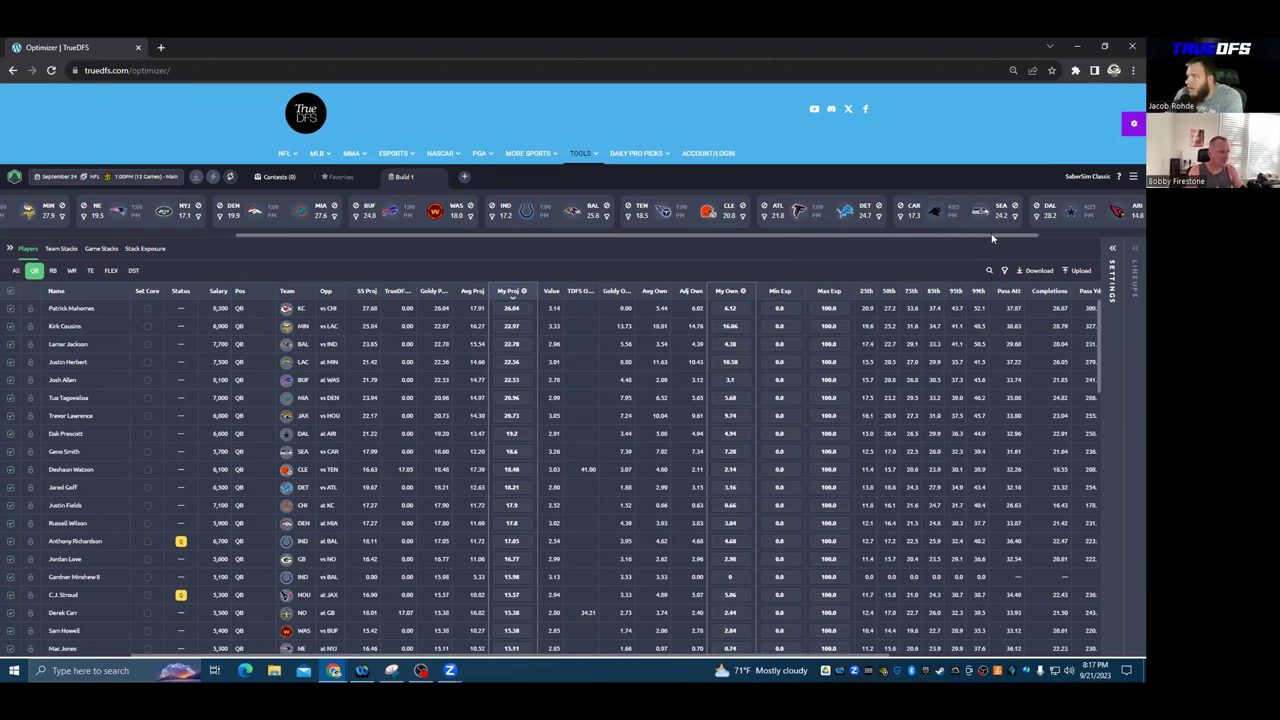
scroll(1000, 238, "right", 1)
scroll(1024, 231, "right", 4)
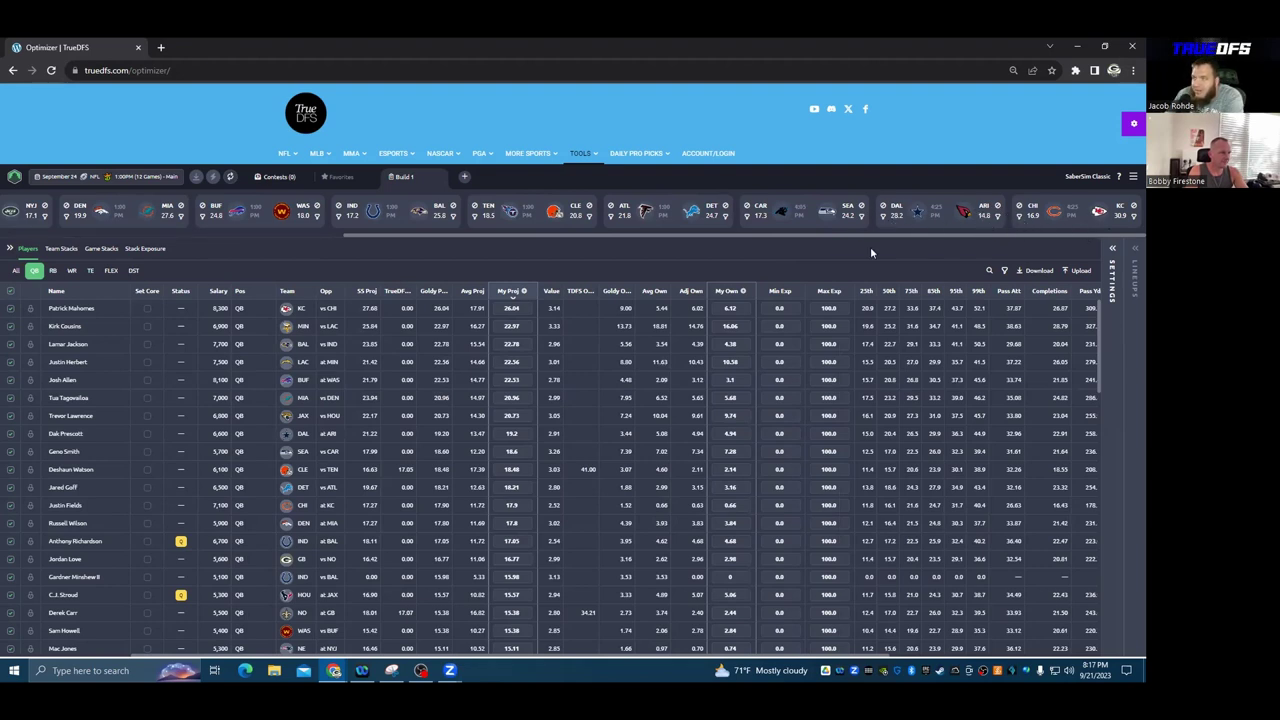
scroll(606, 237, "left", 3)
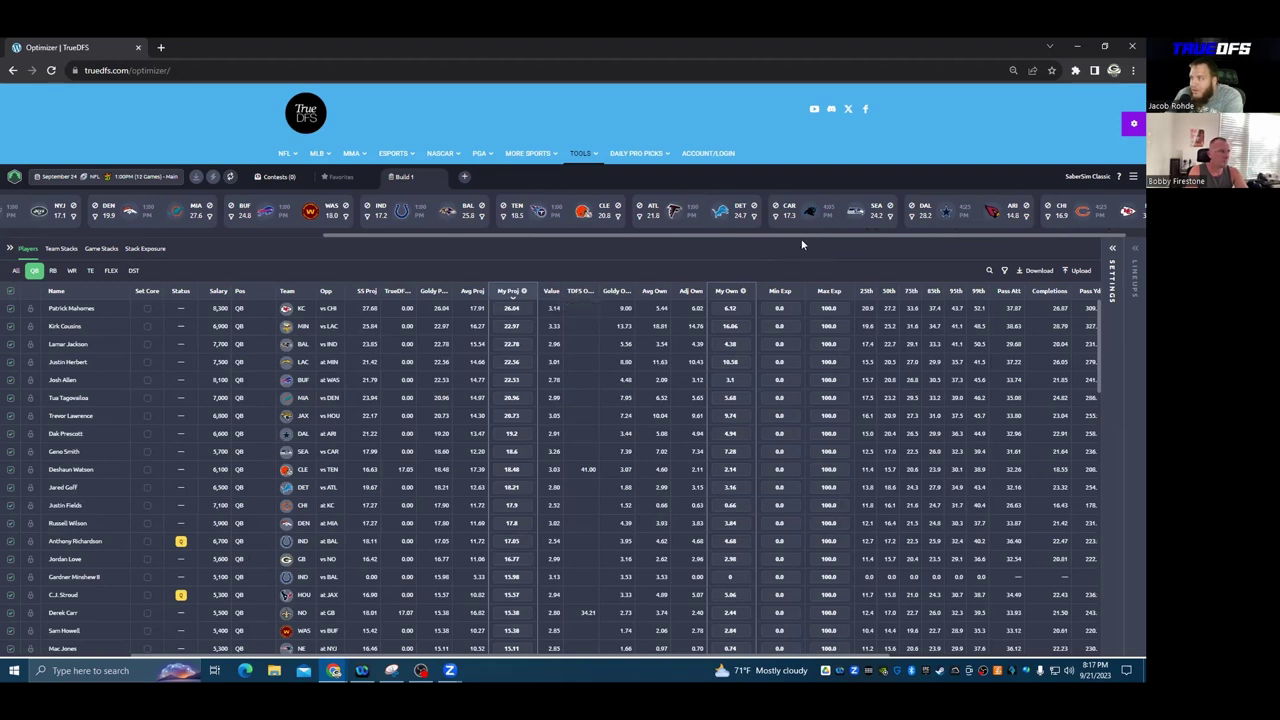
left_click_drag(810, 234, 303, 232)
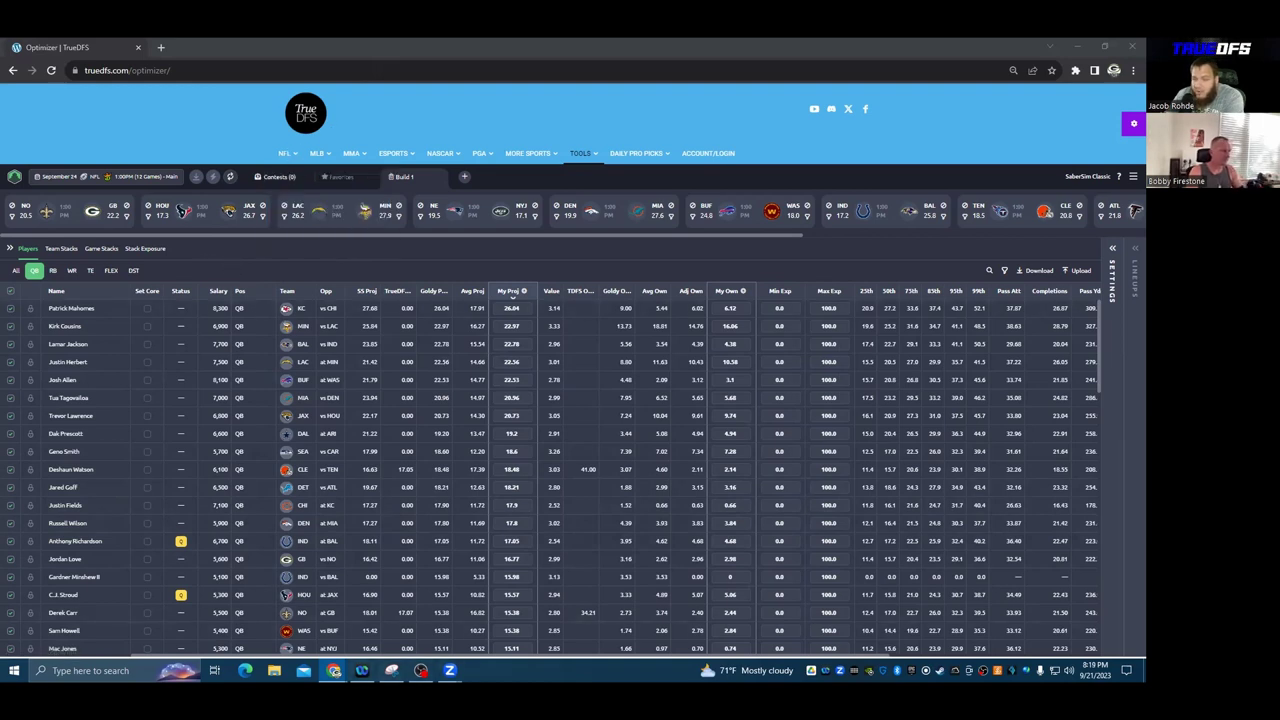
- Compare quarterbacks by checking Justin Herbert's Goldy ownership, Patrick Mahomes' opponent, Geno Smith's salary and game total, and Trevor Lawrence's salary and opponent
left_click_drag(480, 660, 388, 662)
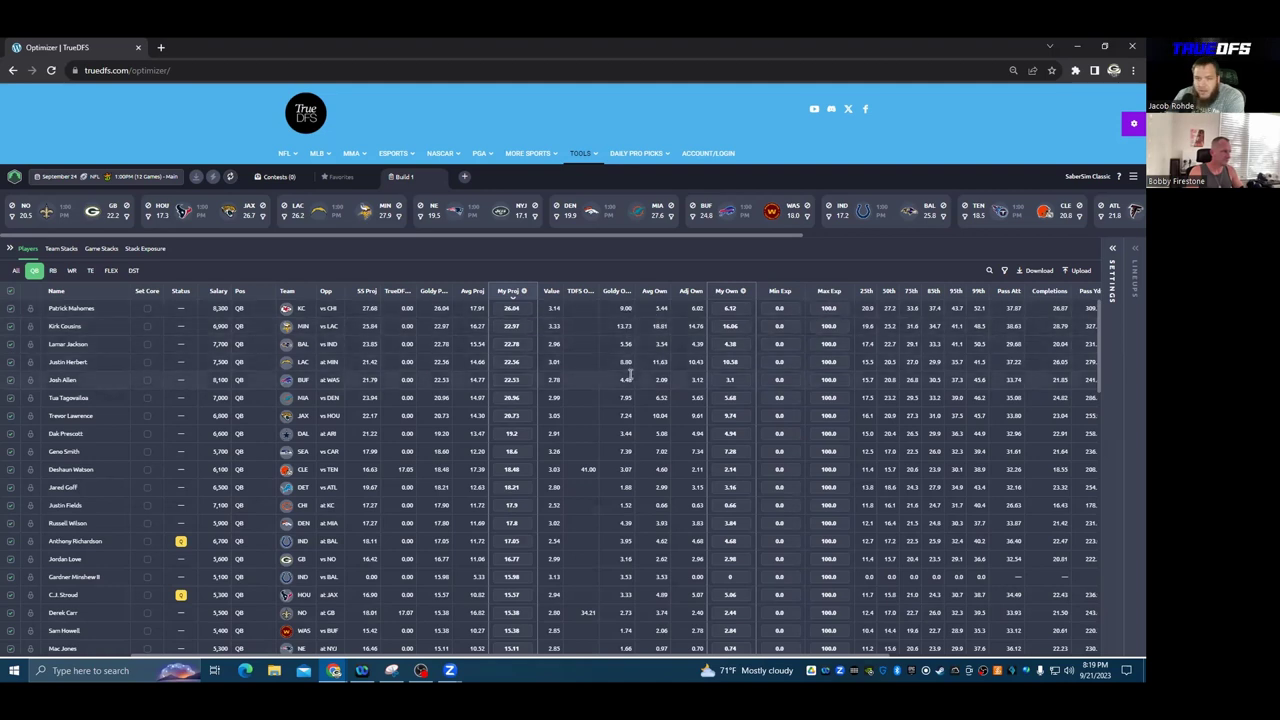
double_click(626, 361)
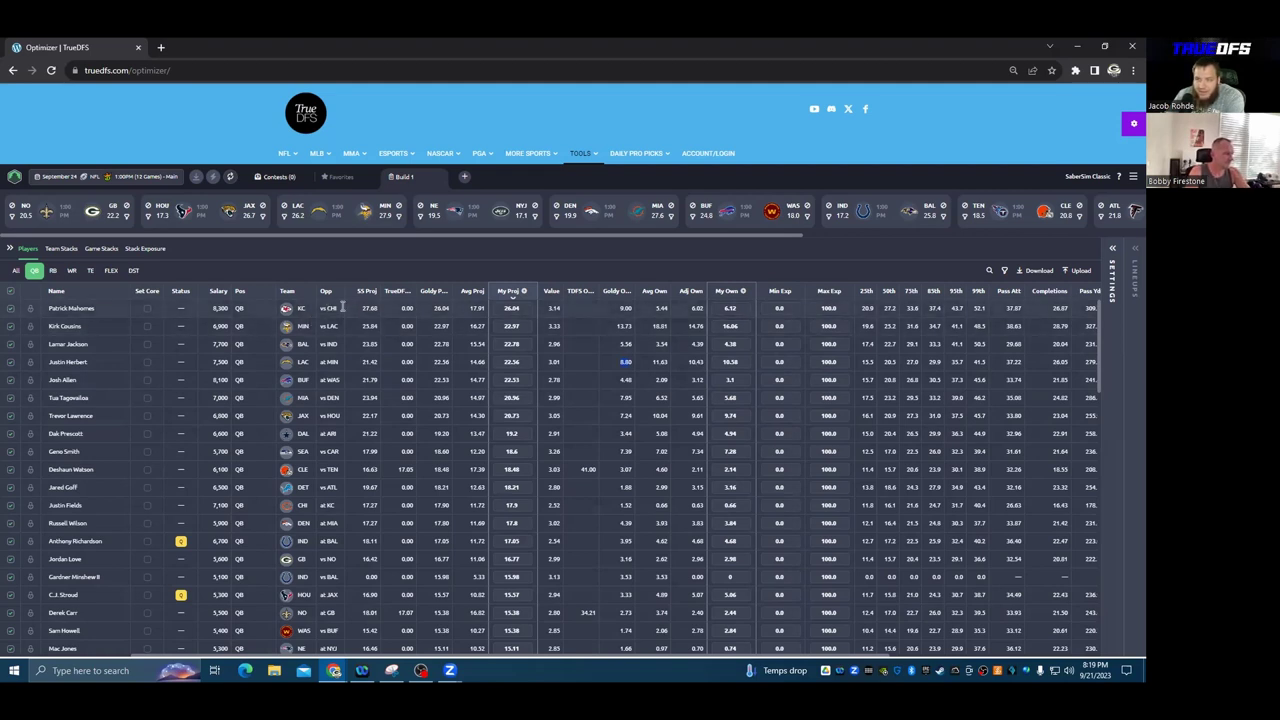
left_click_drag(343, 306, 313, 307)
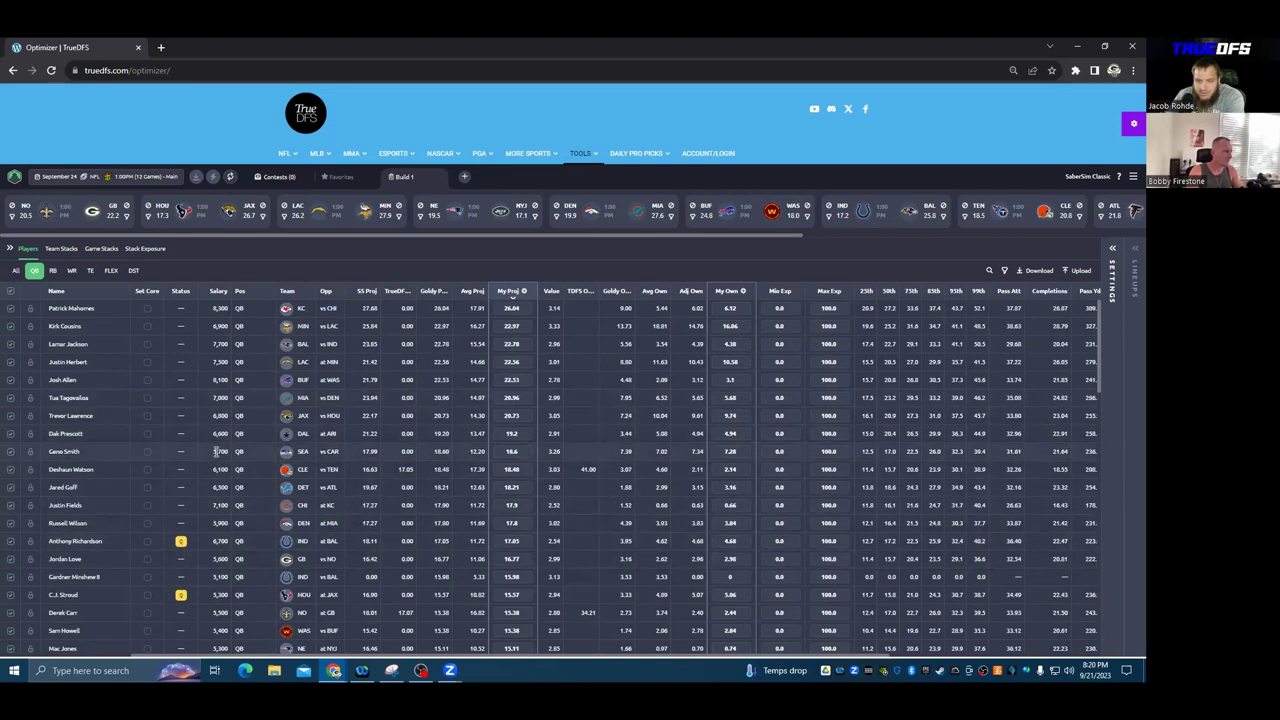
left_click_drag(215, 452, 234, 452)
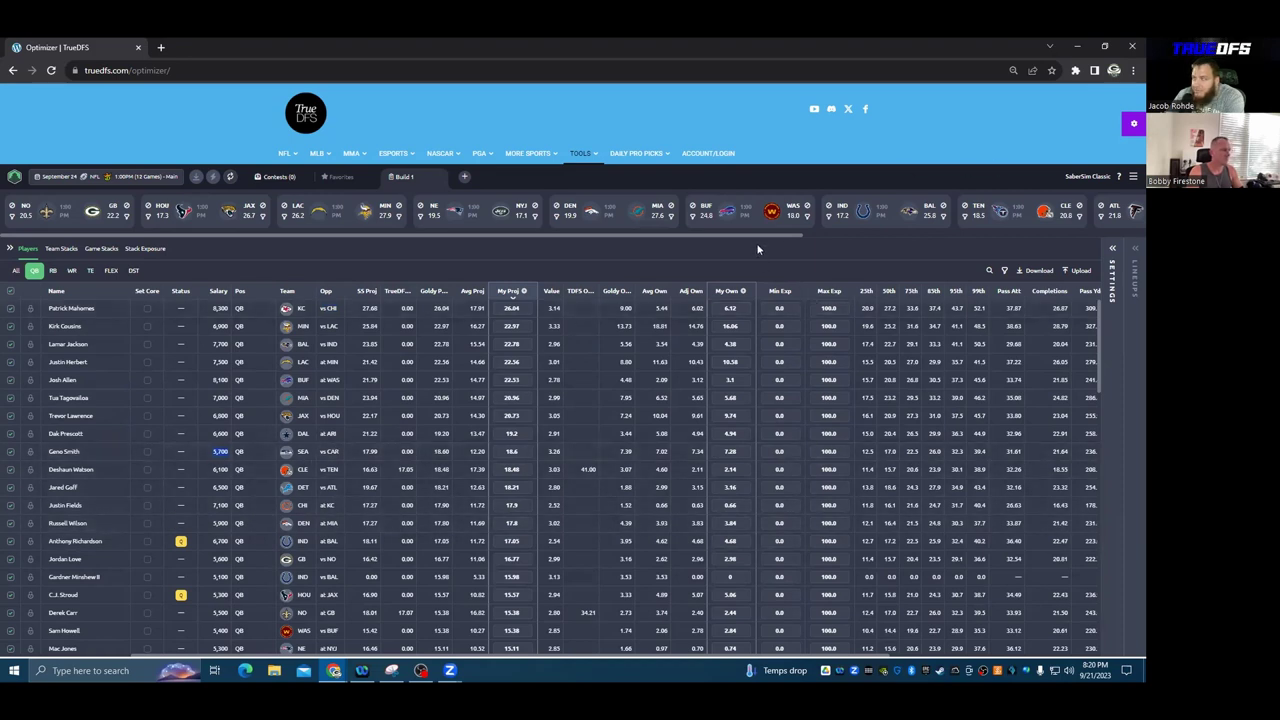
left_click_drag(765, 237, 974, 255)
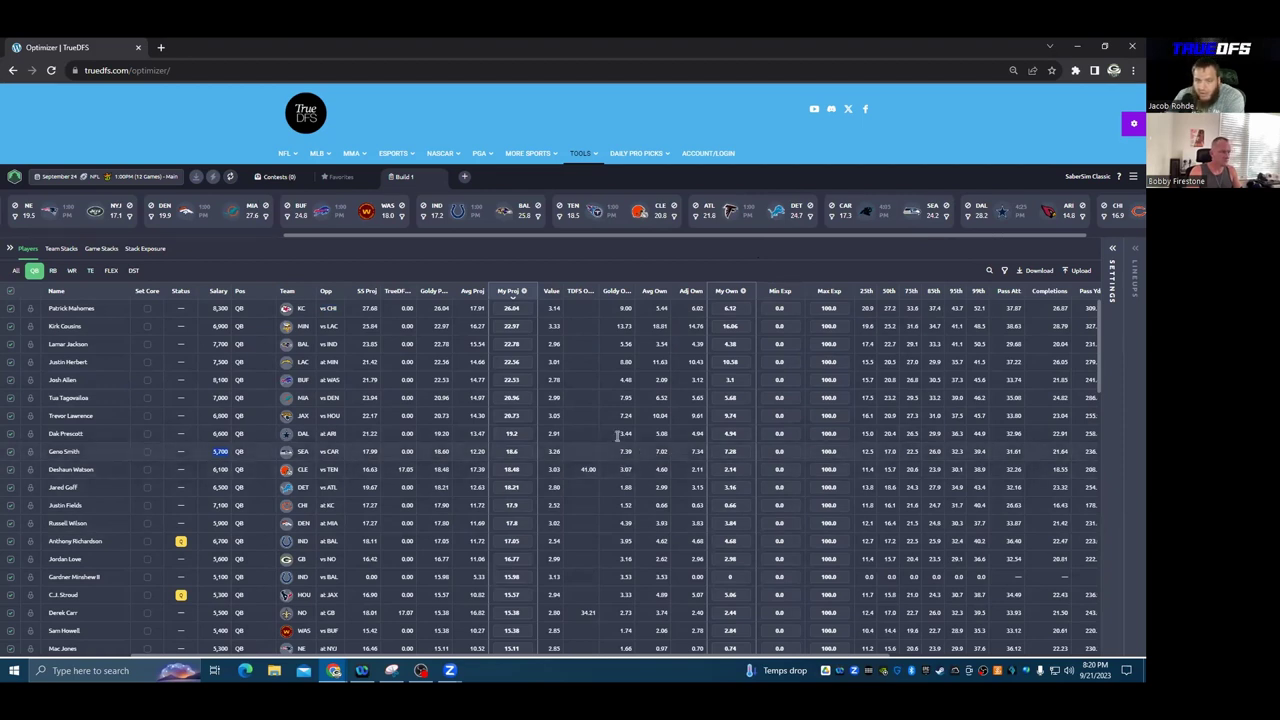
double_click(220, 415)
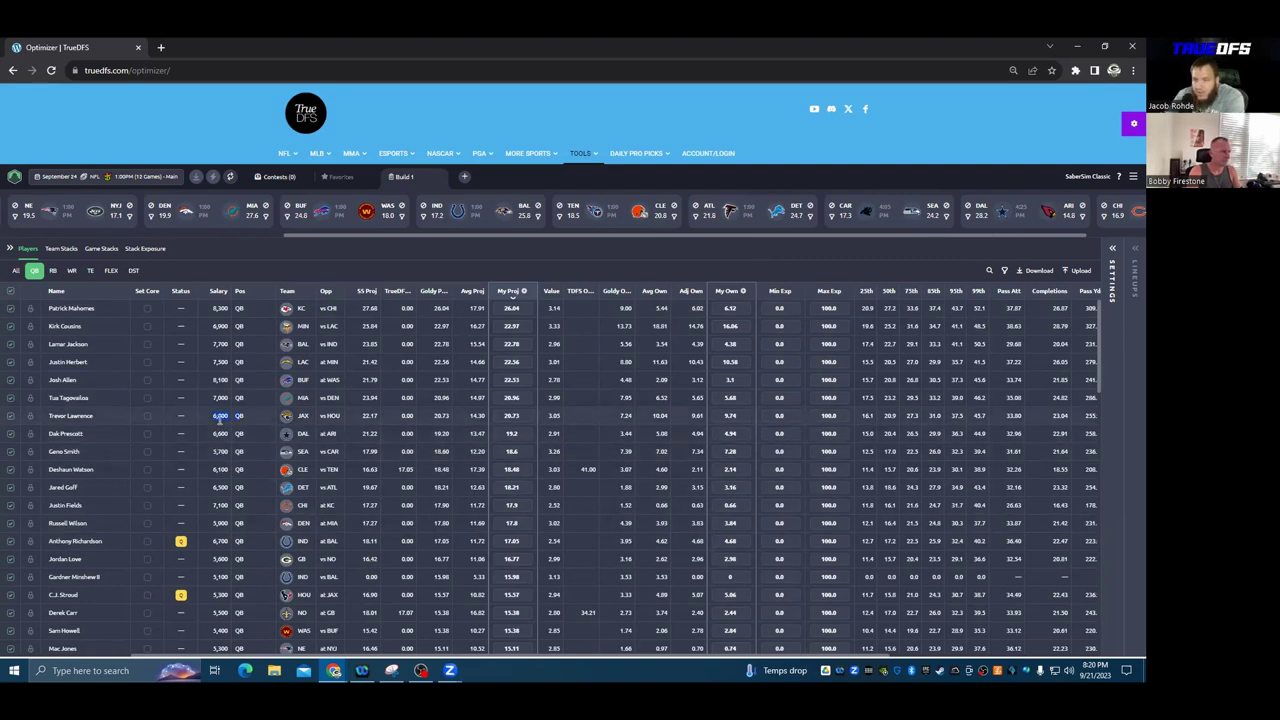
double_click(331, 415)
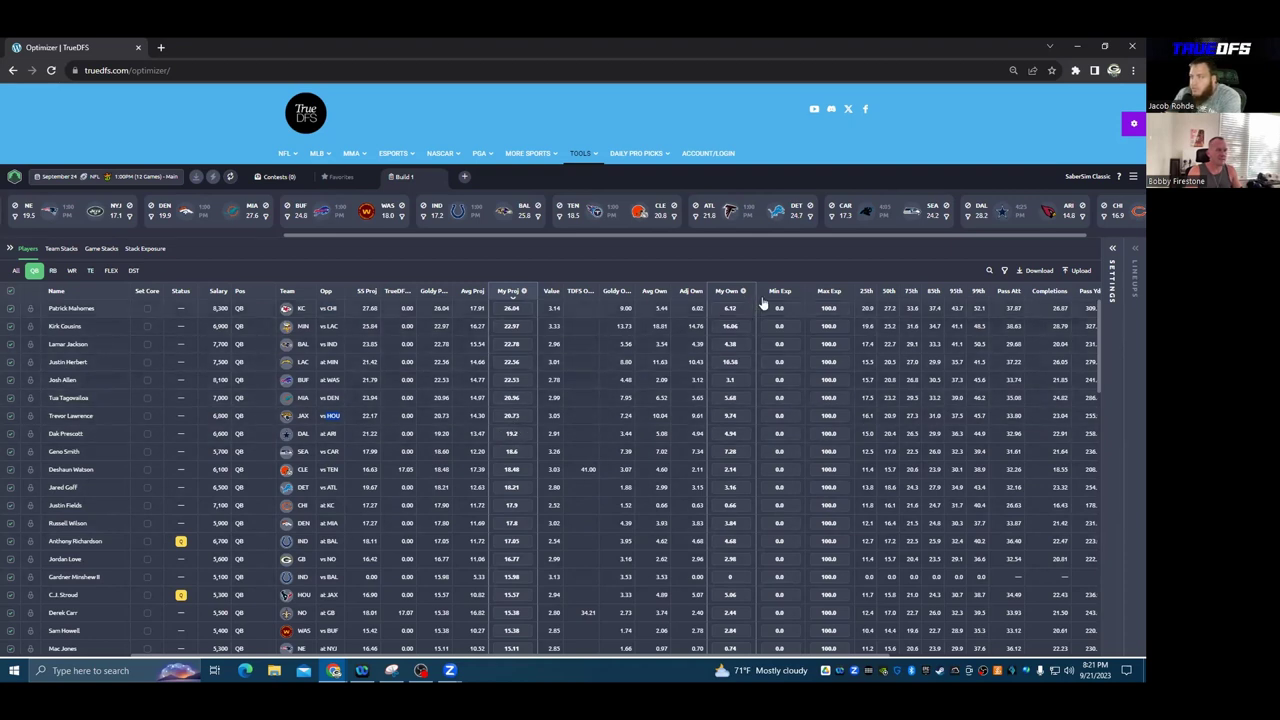
- Filter the players to Houston and review the team's flex players and running backs
left_click_drag(961, 242, 570, 287)
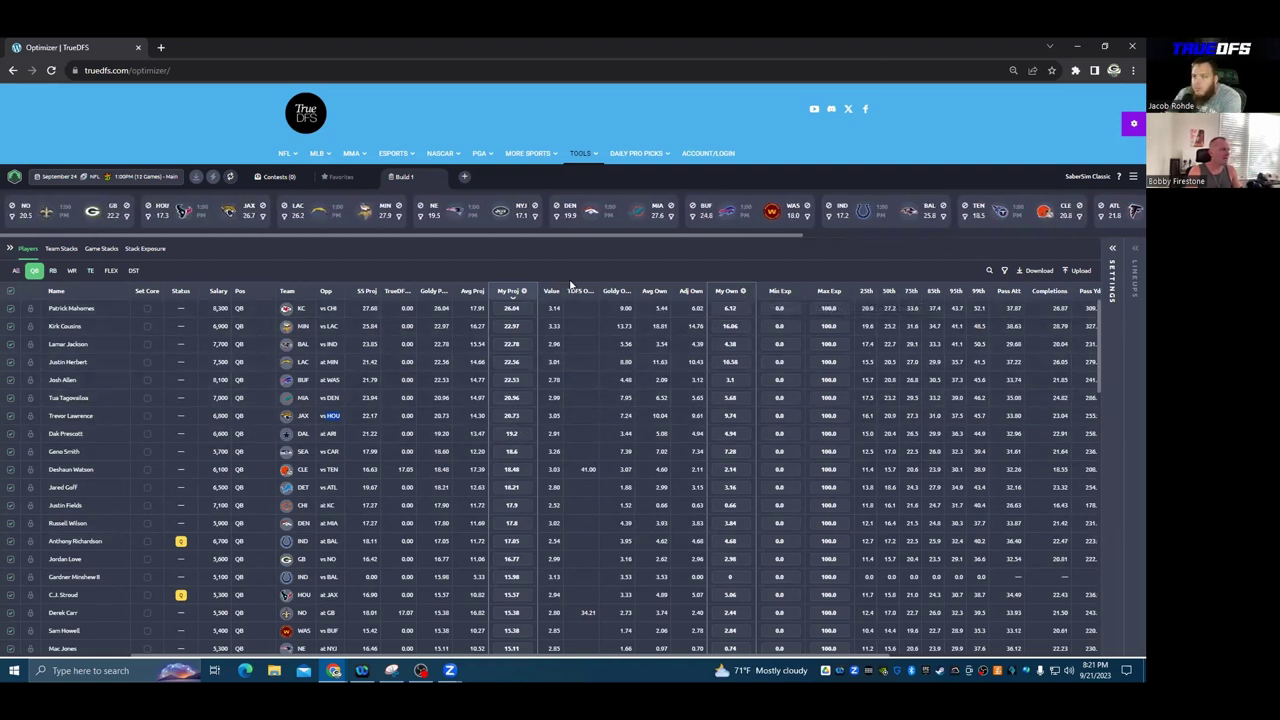
left_click(148, 217)
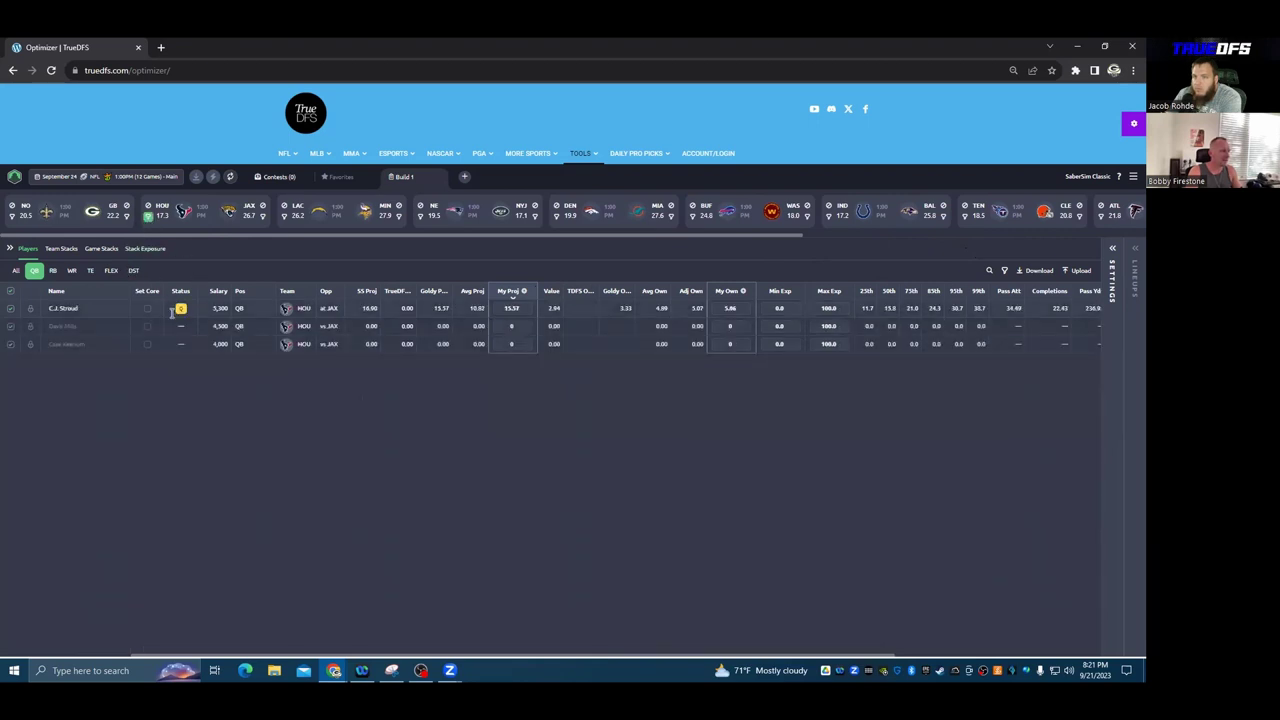
left_click(111, 270)
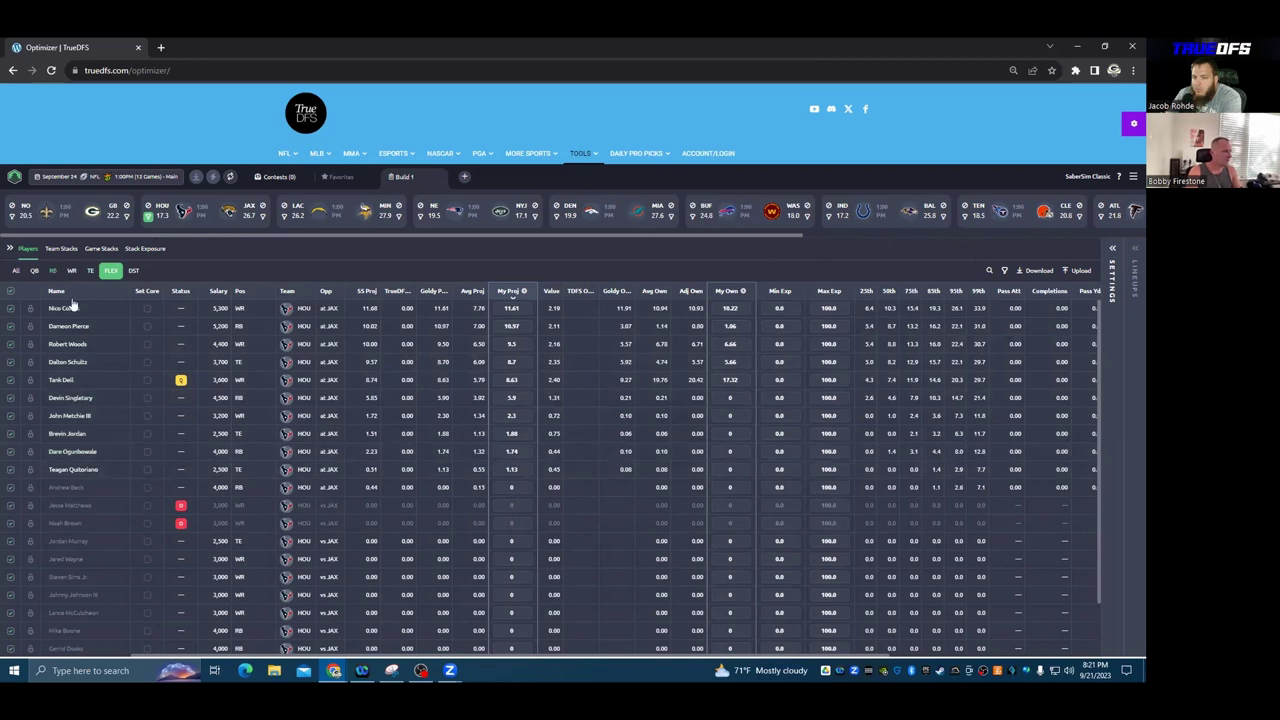
left_click(53, 271)
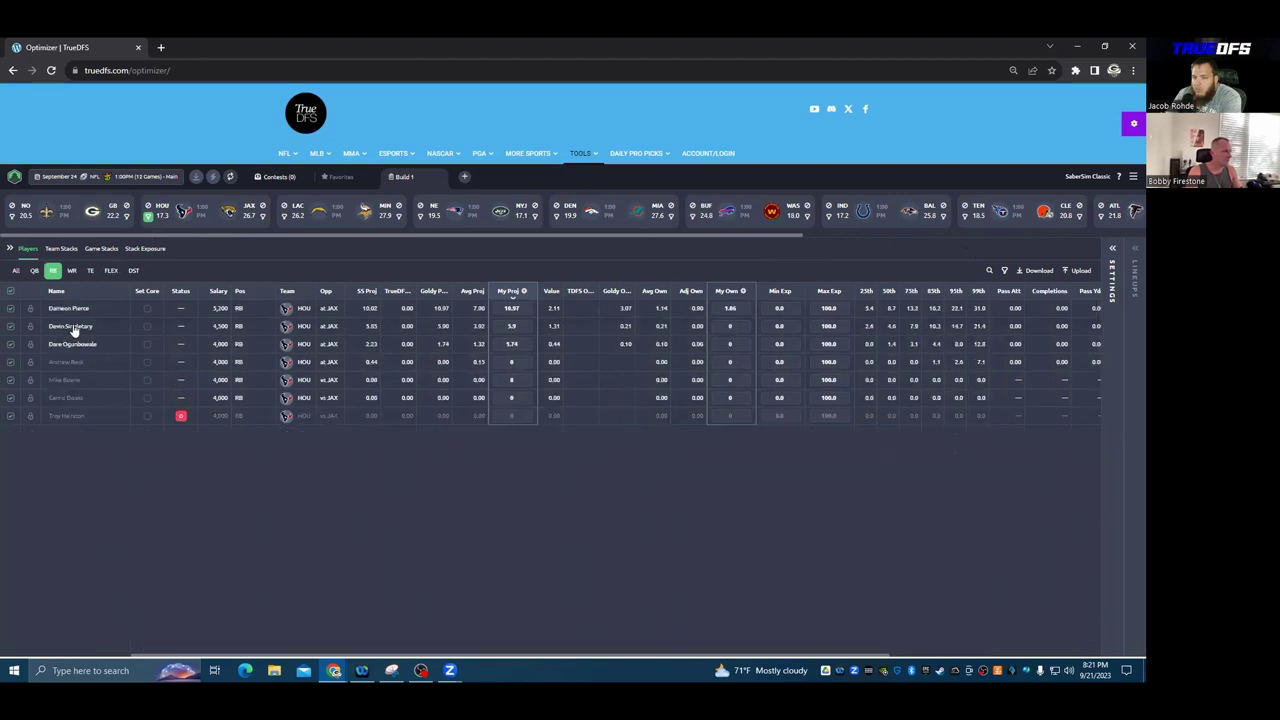
- Remove the Houston team filter, sort all running backs by Value and review the list
left_click(148, 218)
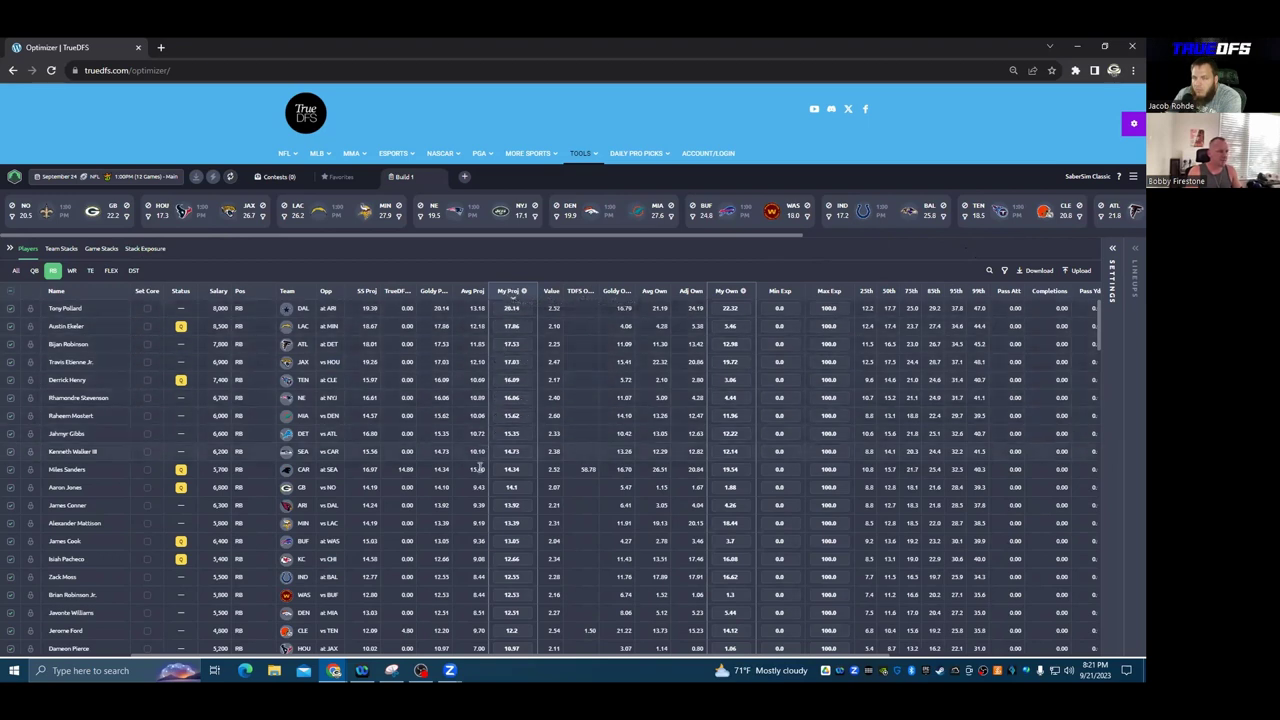
left_click(551, 291)
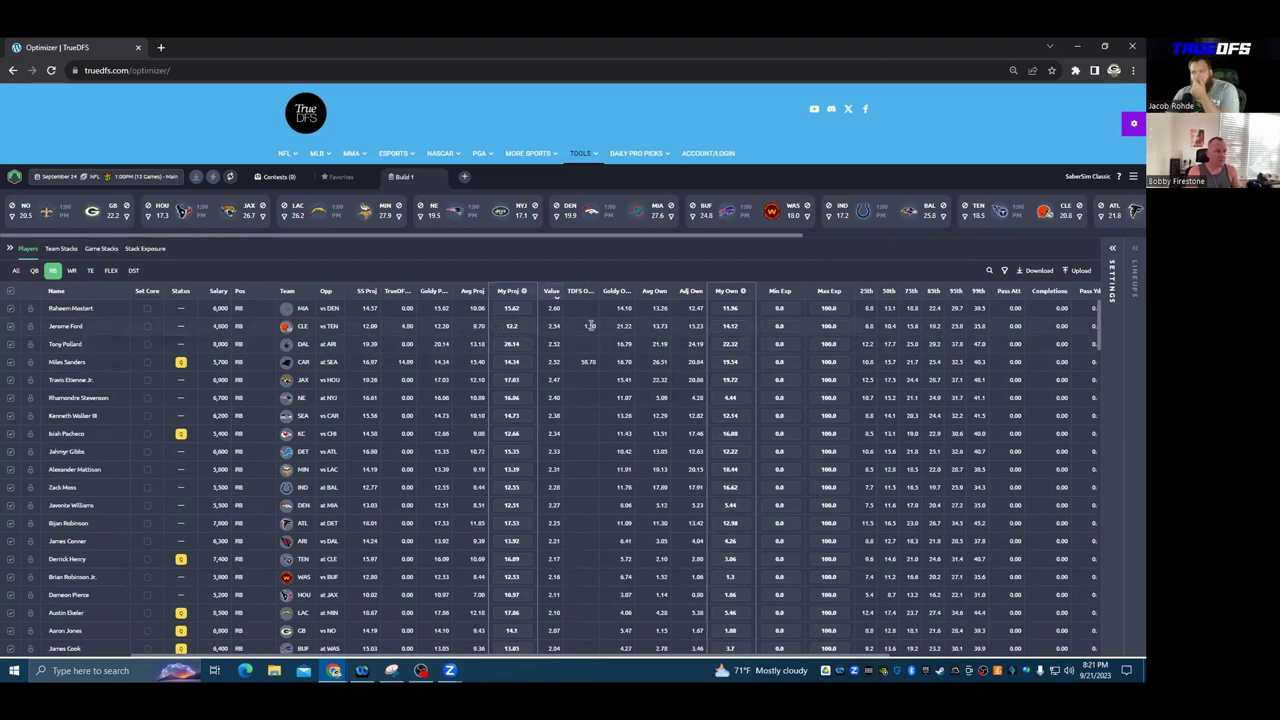
key("Return")
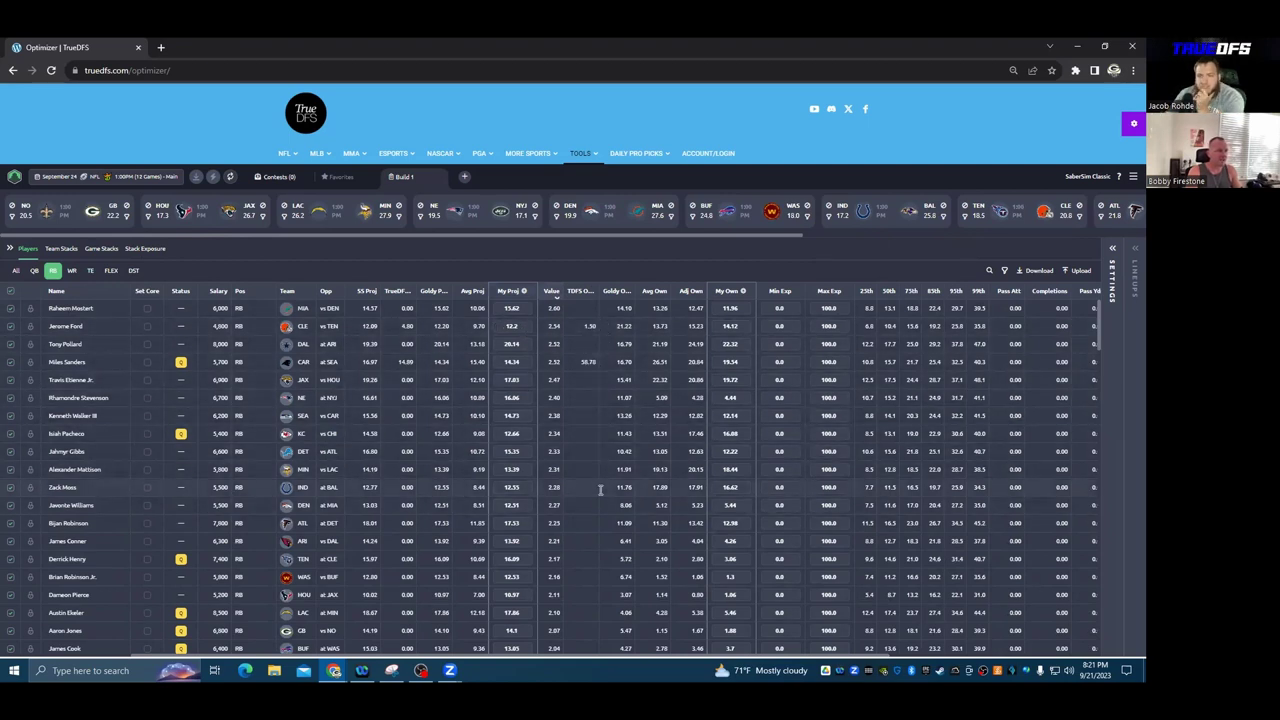
scroll(510, 462, "down", 2)
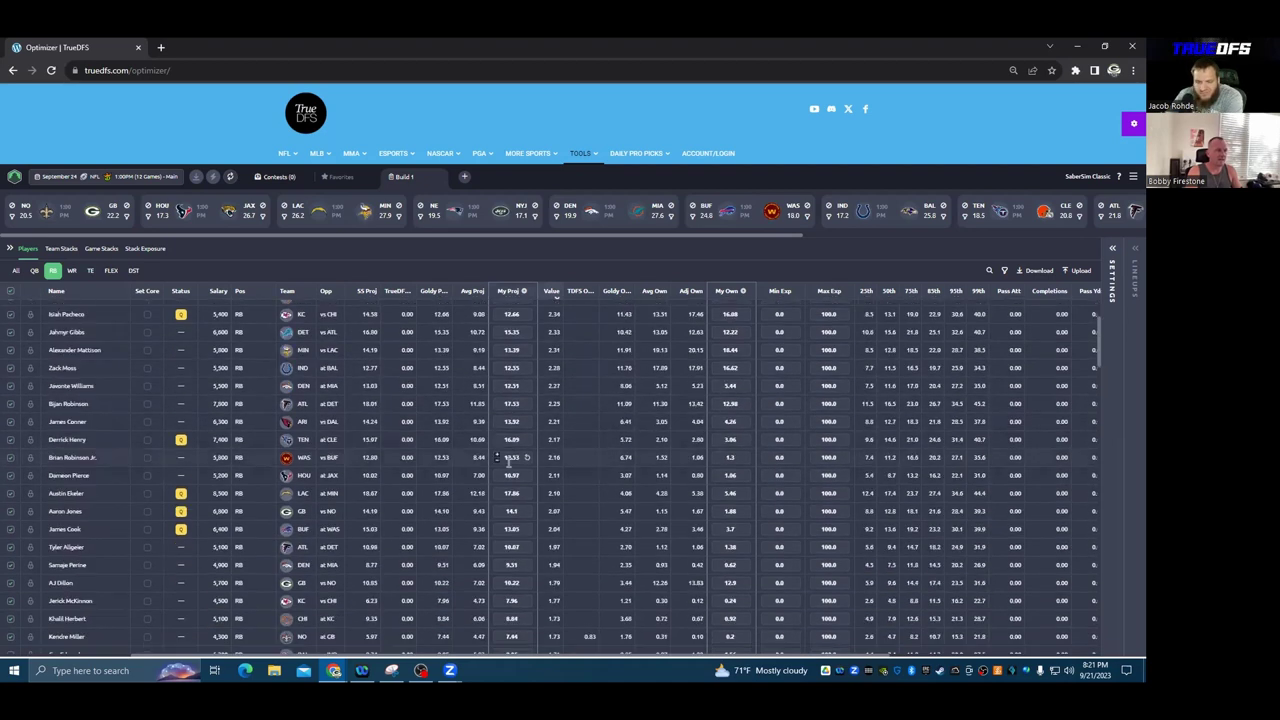
scroll(453, 625, "down", 3)
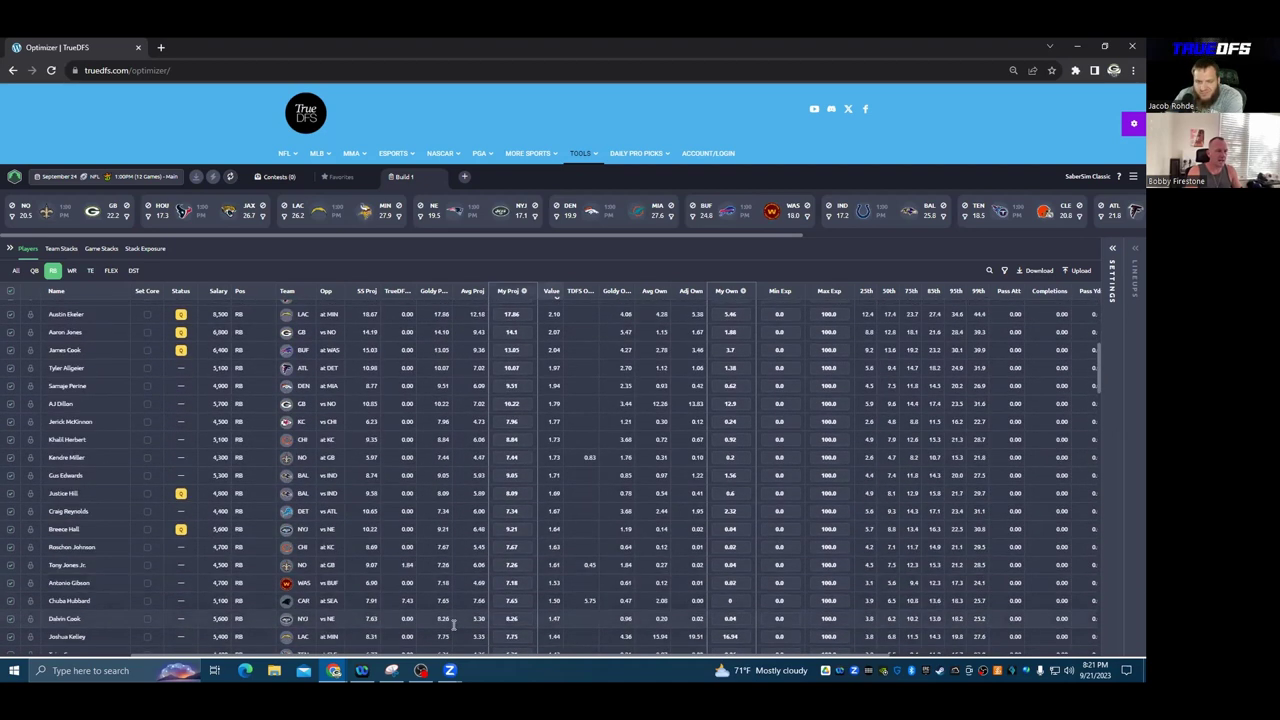
scroll(453, 625, "up", 5)
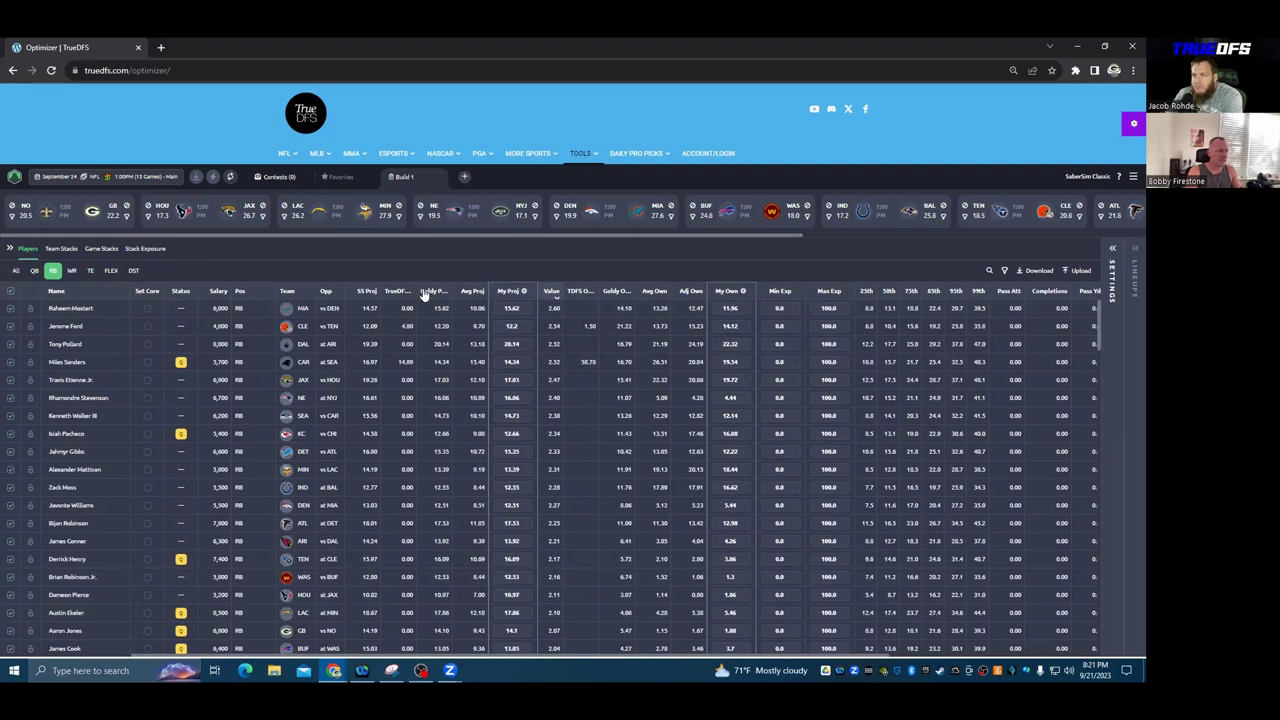
- Filter the Name column with "tony" so that only Tony Jones Jr. is included
left_click(94, 297)
left_click(114, 319)
type("tony")
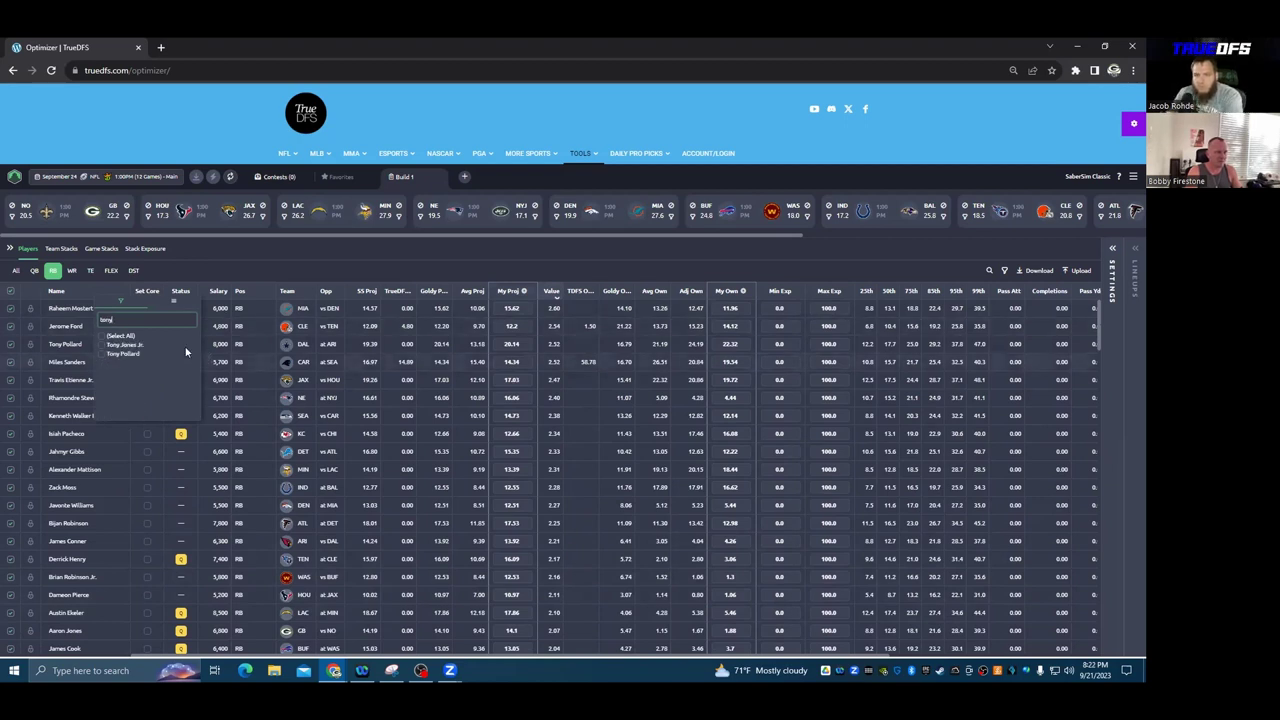
left_click(103, 335)
left_click(103, 344)
left_click(250, 272)
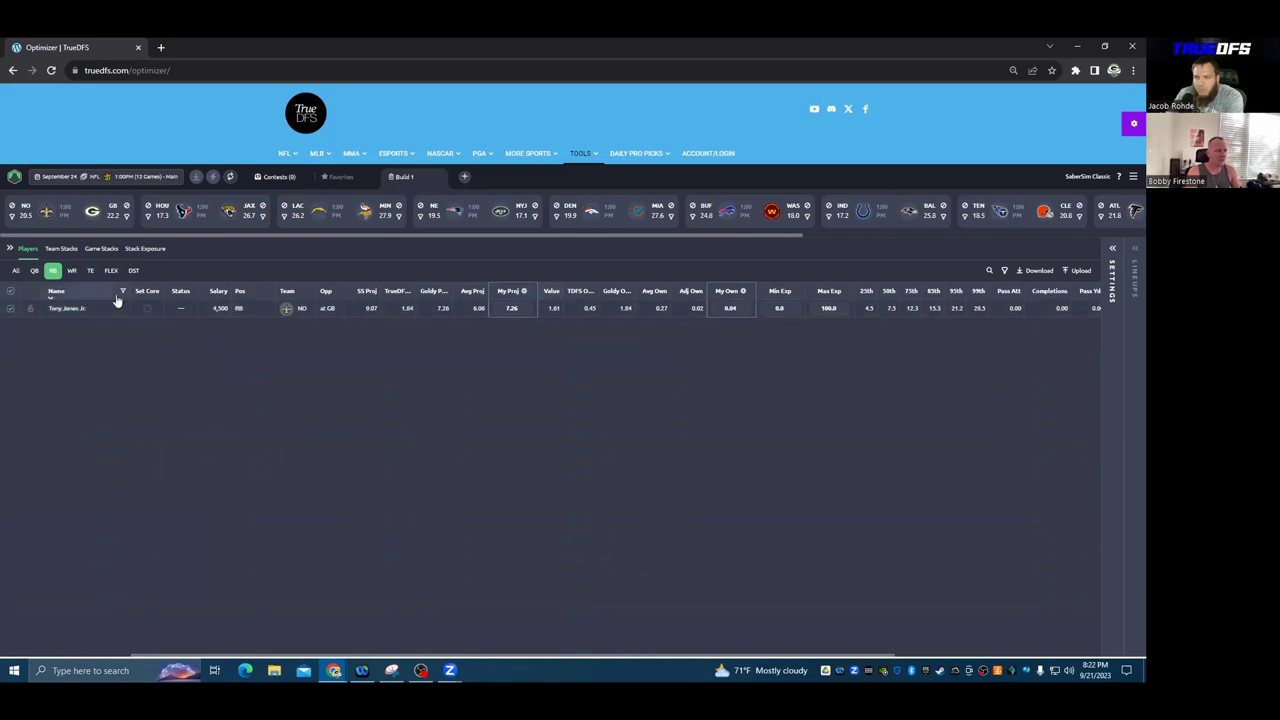
- Reset the Name filter so that all running backs are included again
left_click(122, 292)
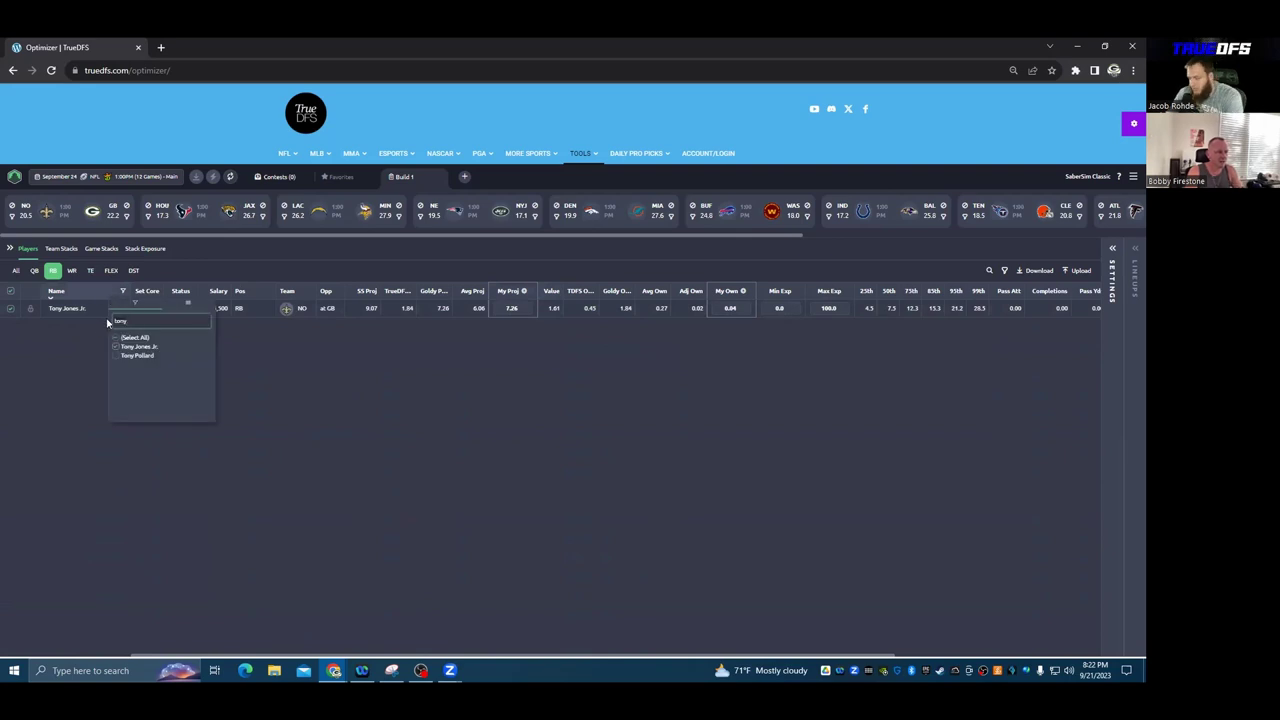
left_click(115, 355)
left_click(115, 338)
left_click(310, 267)
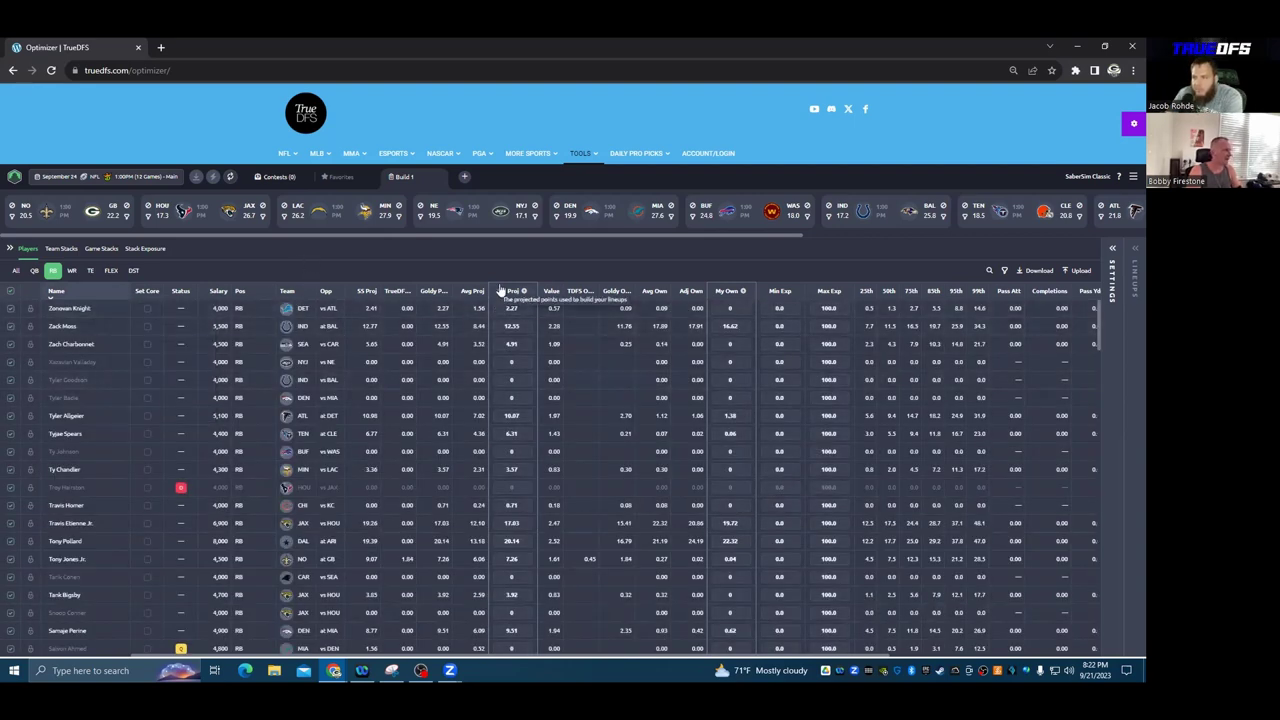
- Compare the running backs sorted by Goldy ownership, My Proj and Value, examining the list down to the lower-value players
left_click(624, 295)
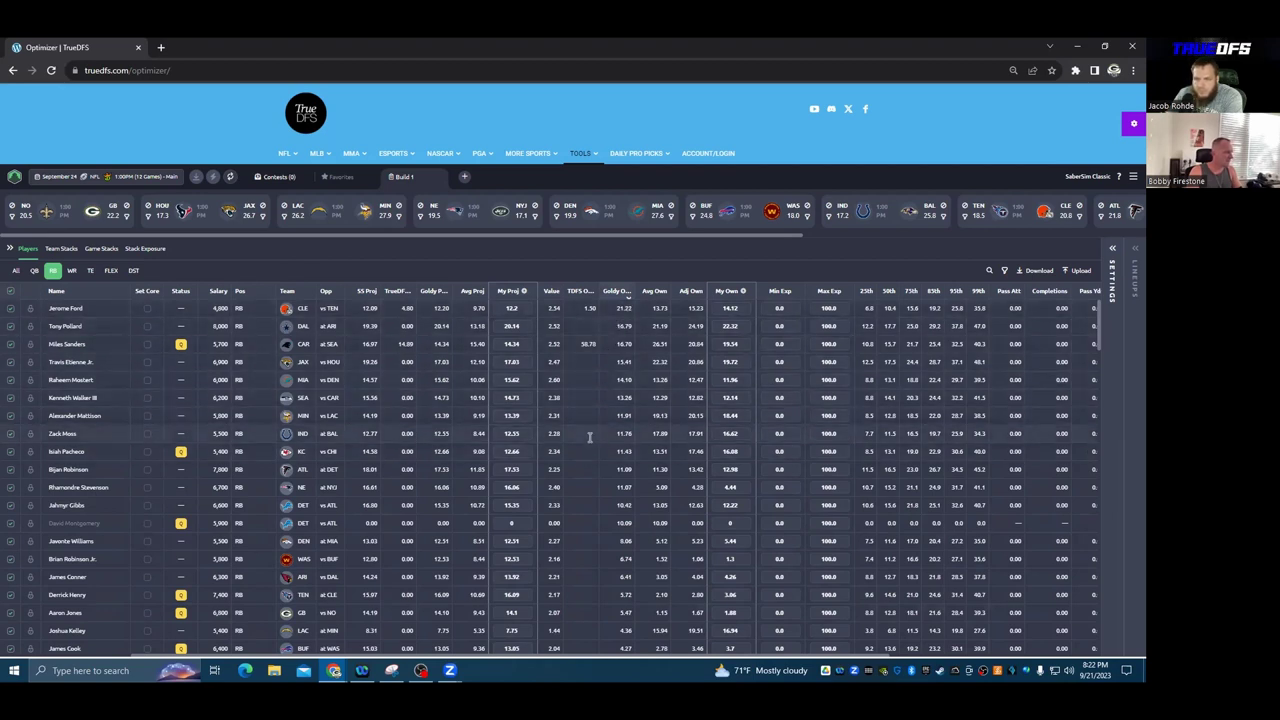
left_click(509, 292)
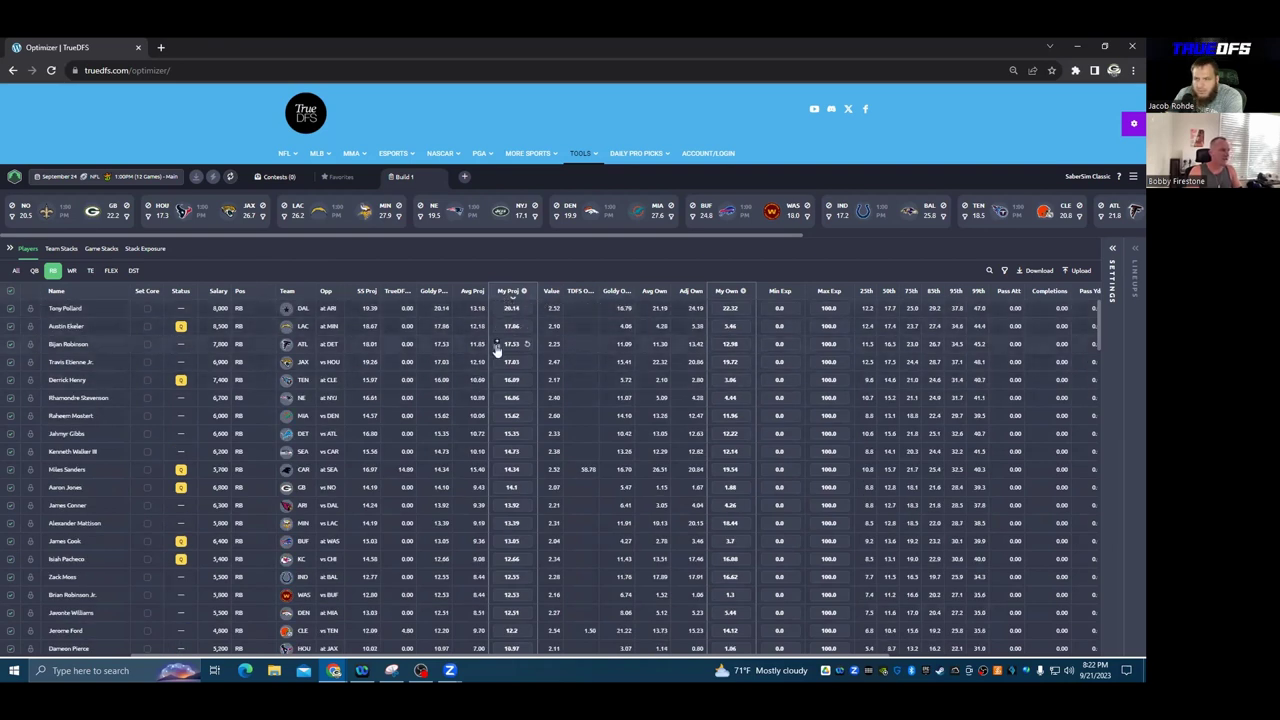
left_click(552, 293)
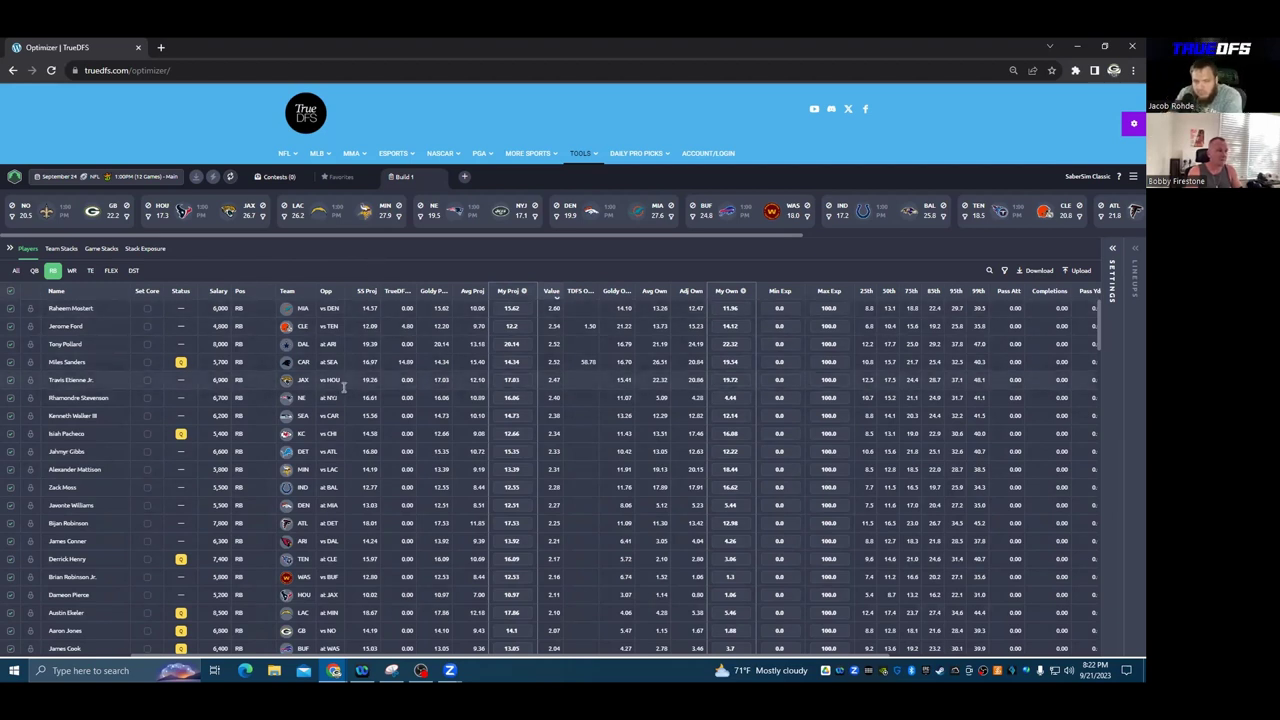
scroll(332, 385, "down", 3)
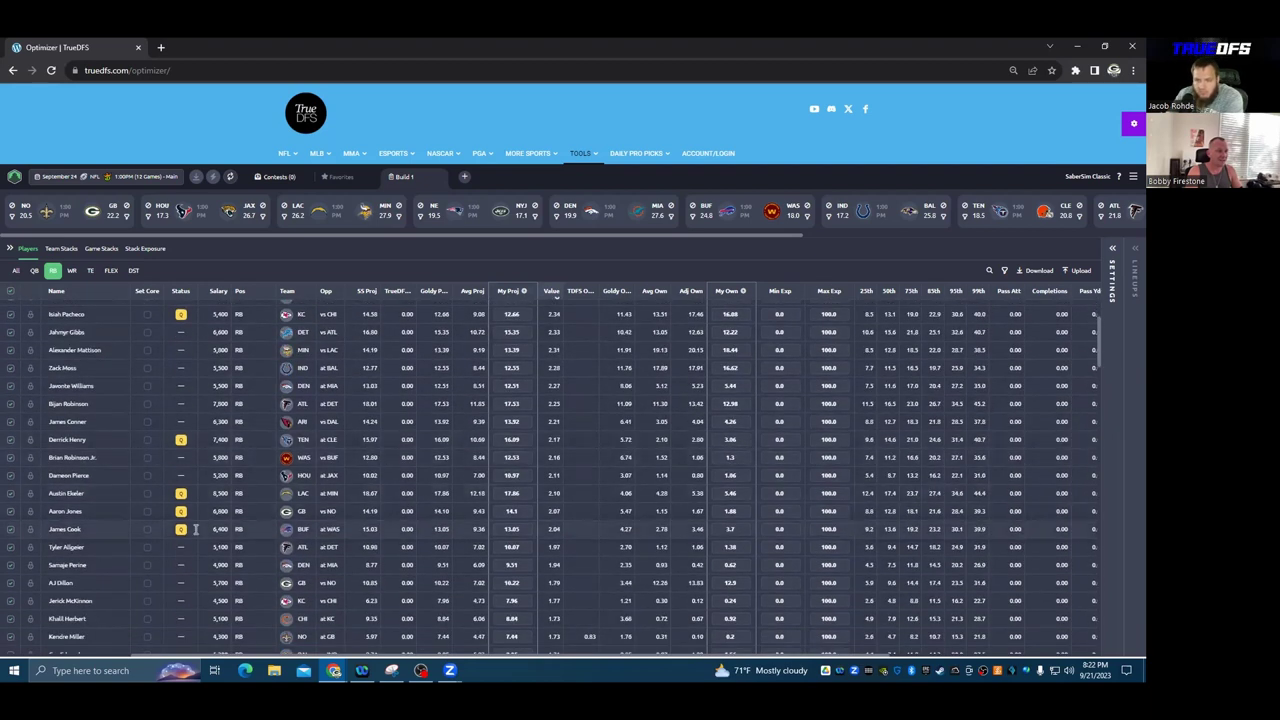
scroll(195, 533, "down", 6)
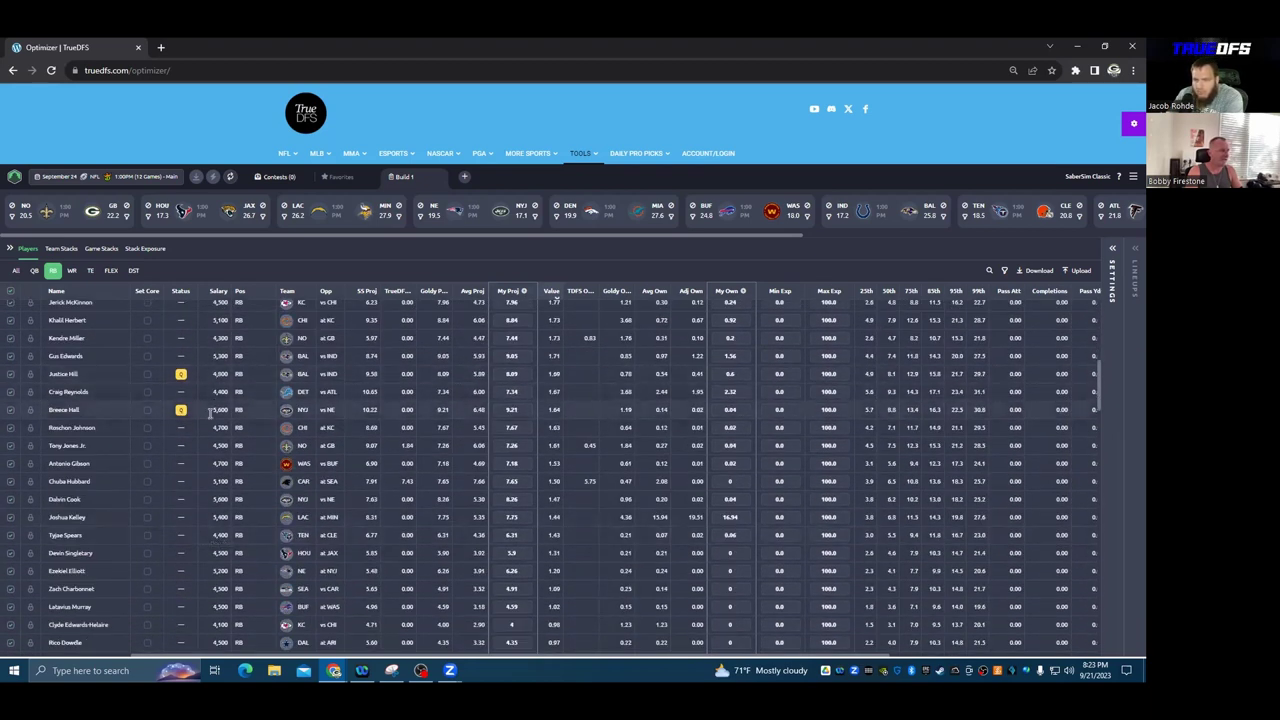
- Examine the running backs by Value down to the lowest-rated players, checking Kenneth Walker III and Jahmyr Gibbs' opponent
scroll(341, 409, "down", 4)
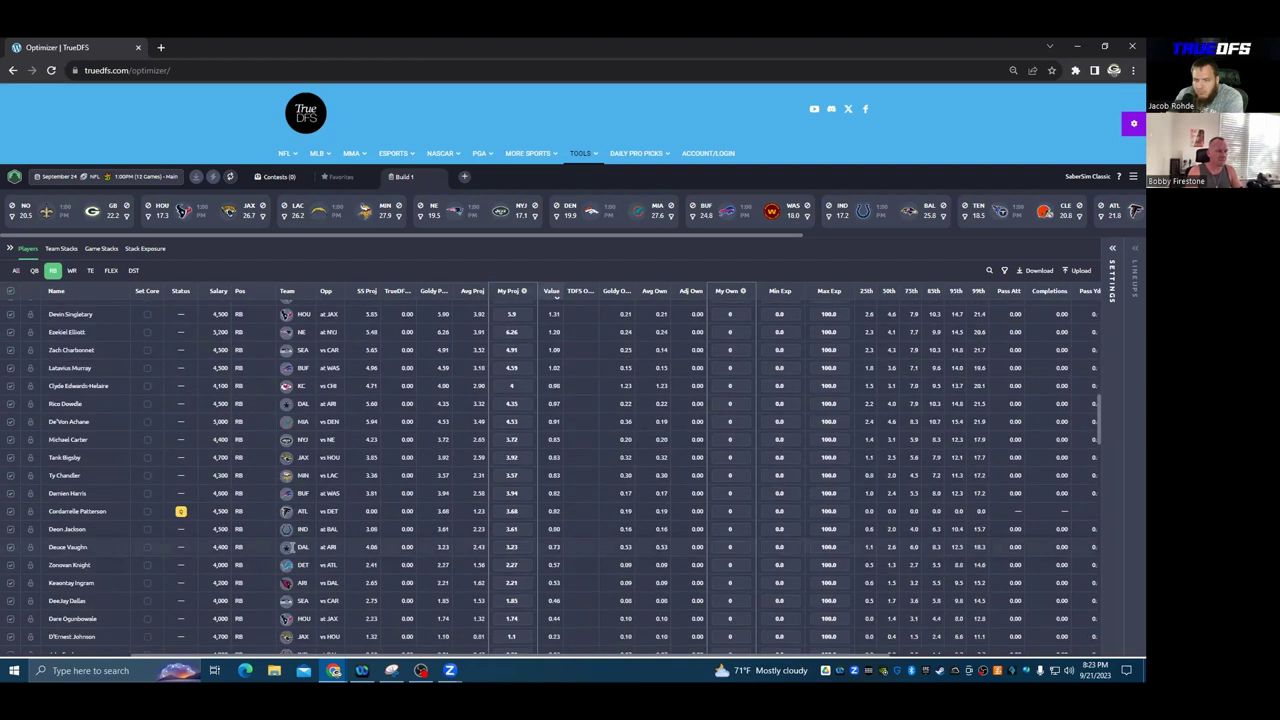
scroll(292, 517, "up", 12)
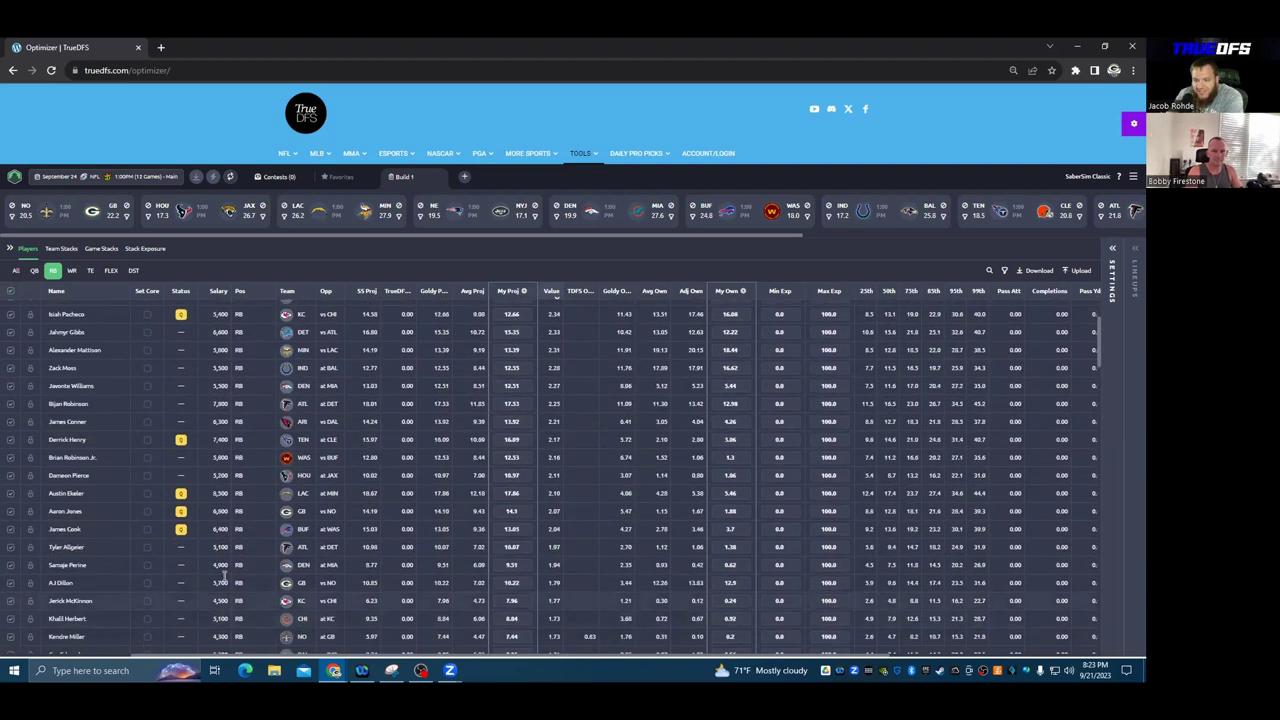
scroll(160, 495, "down", 10)
scroll(178, 511, "up", 10)
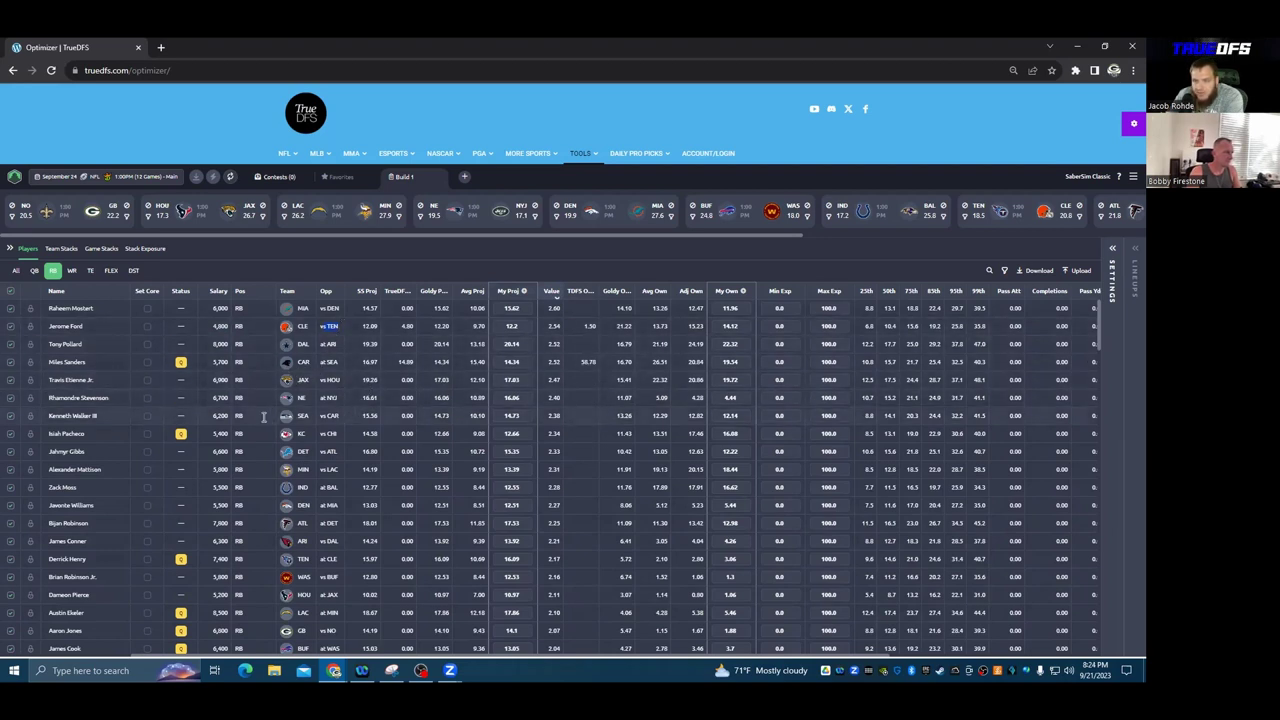
left_click_drag(108, 415, 40, 417)
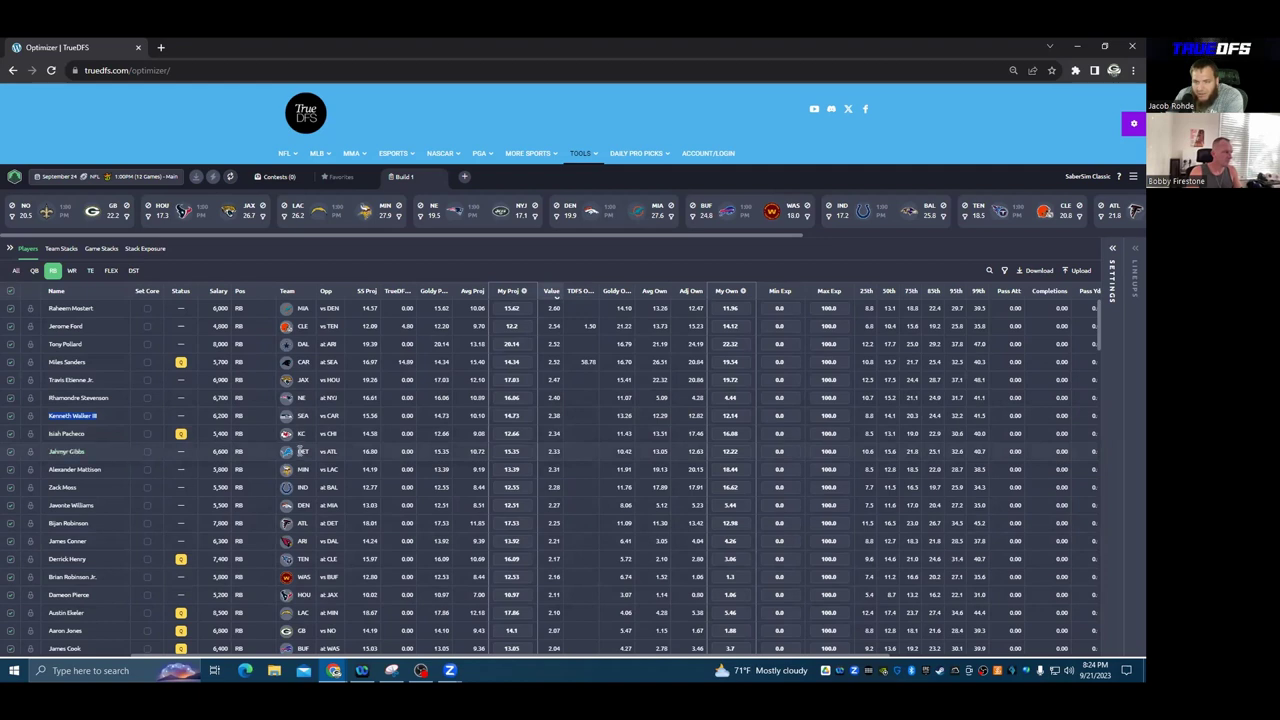
left_click(330, 452)
double_click(330, 452)
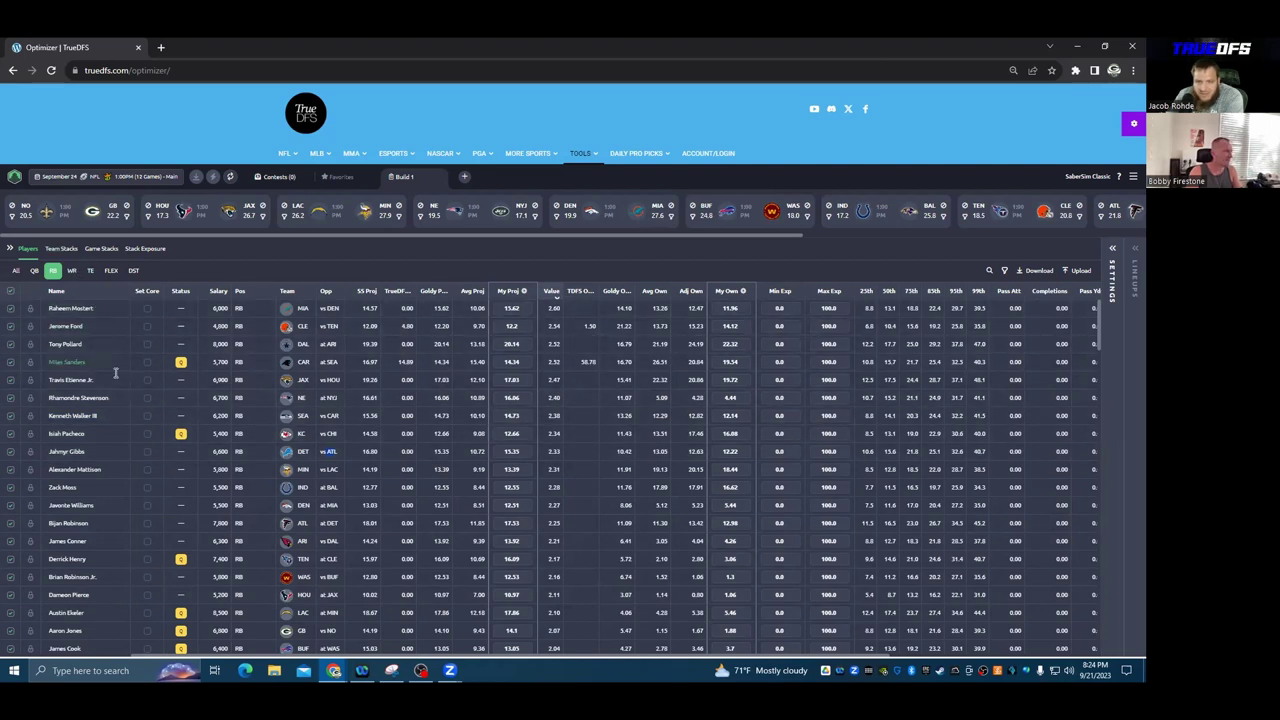
scroll(123, 411, "down", 5)
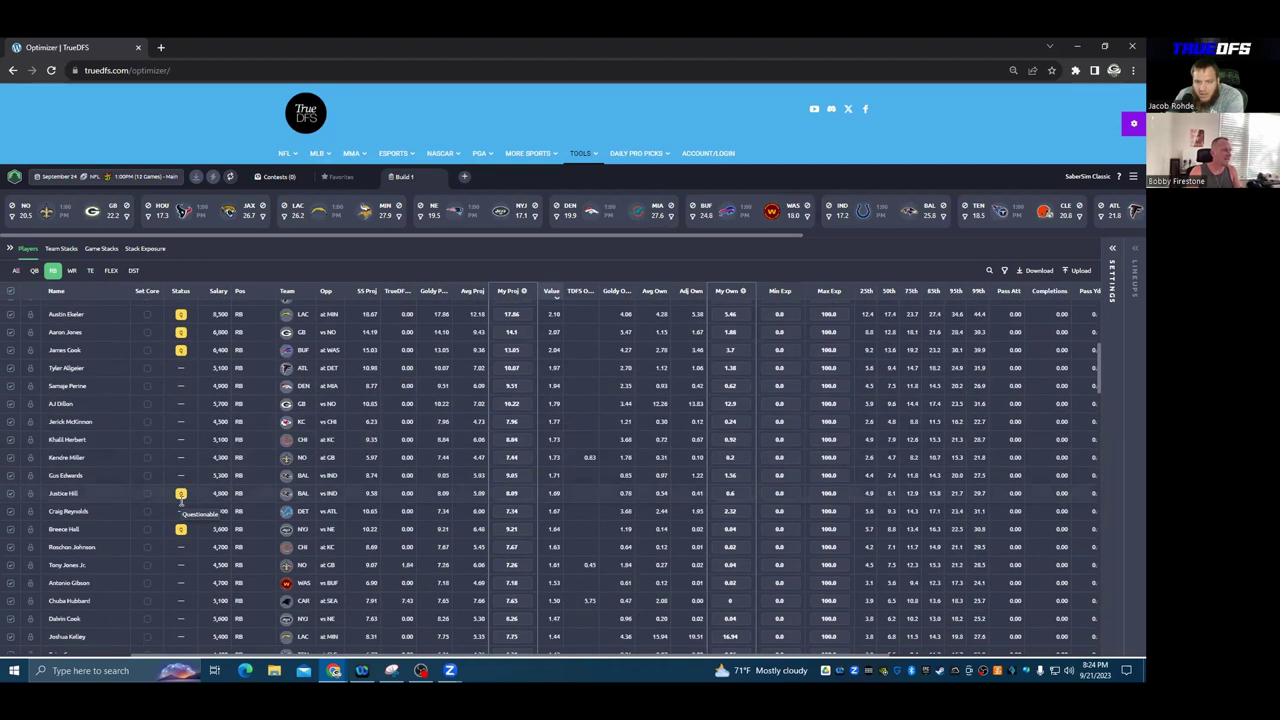
scroll(190, 512, "down", 3)
scroll(174, 594, "up", 8)
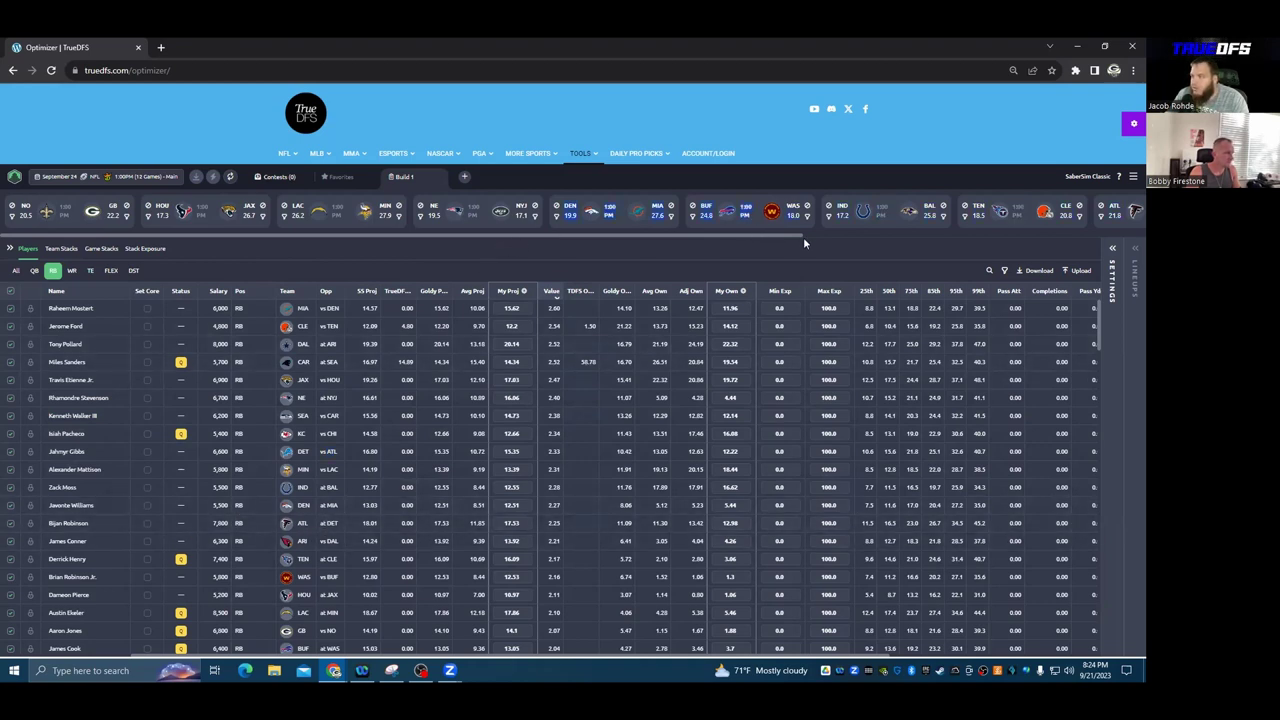
- Check the remaining games on the slate and compare the mid-value running backs by salary, status, matchup and ownership
left_click_drag(783, 235, 1108, 261)
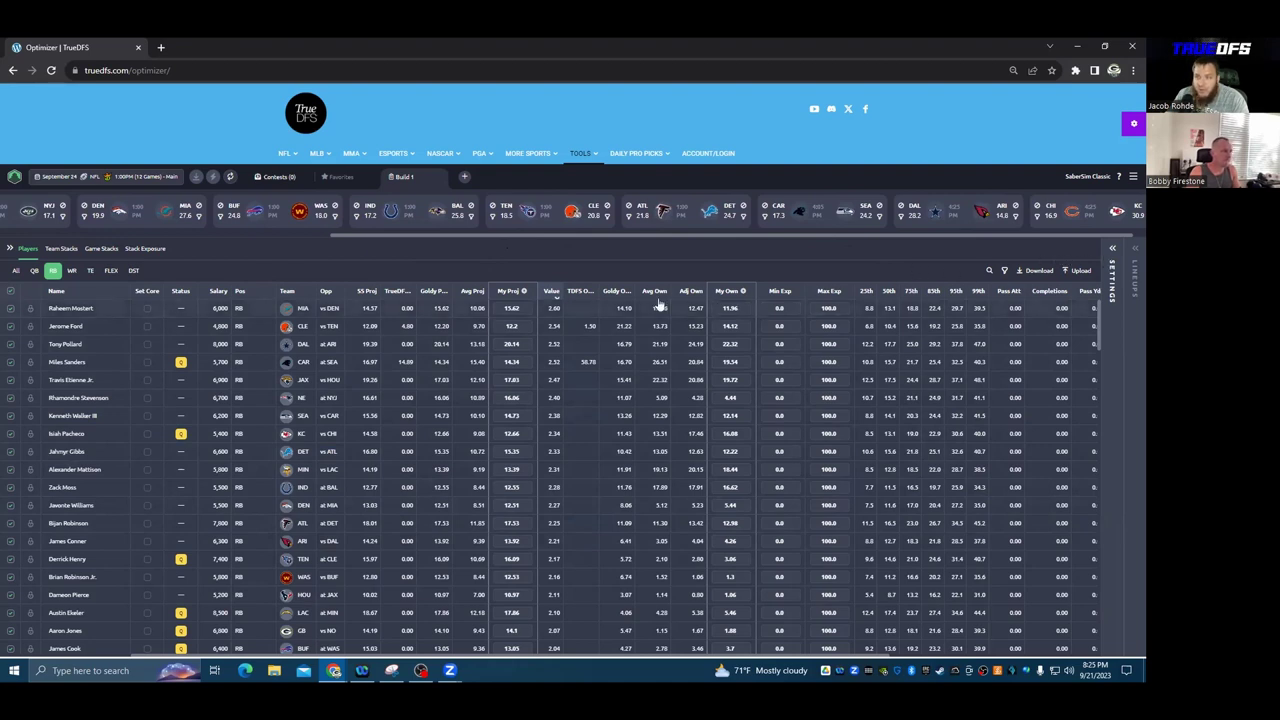
left_click_drag(566, 240, 229, 243)
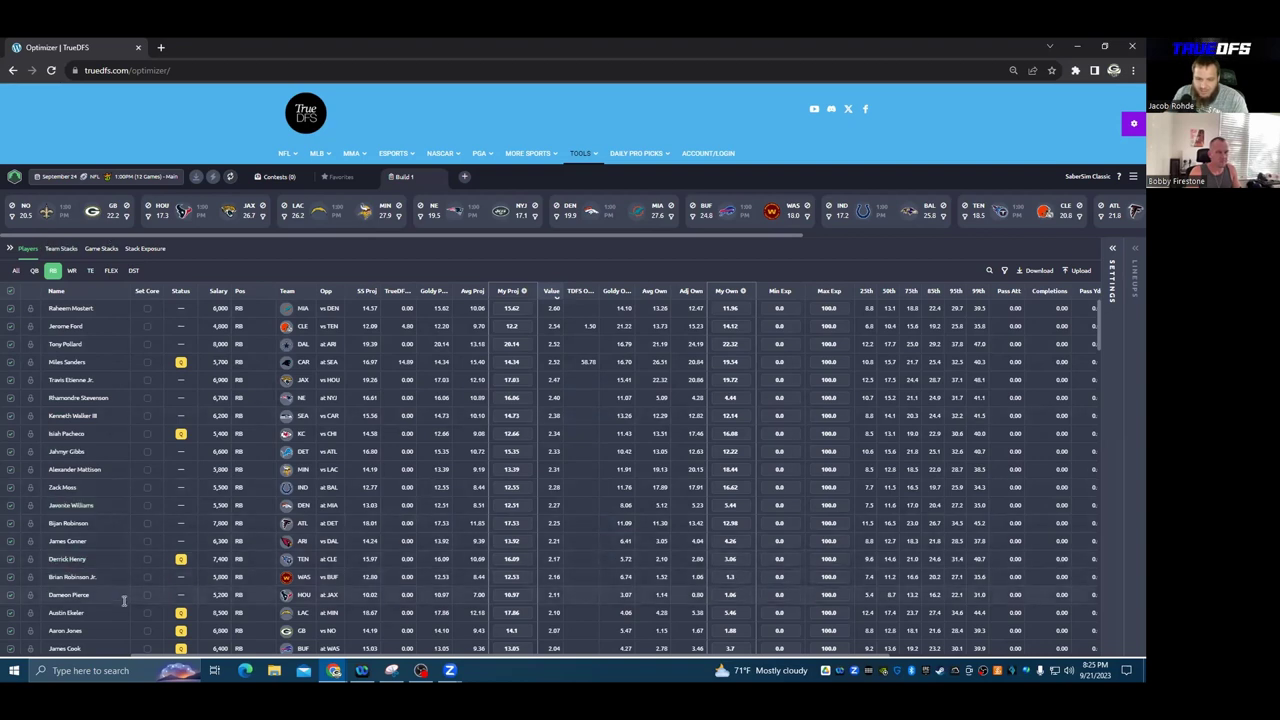
scroll(124, 600, "down", 1)
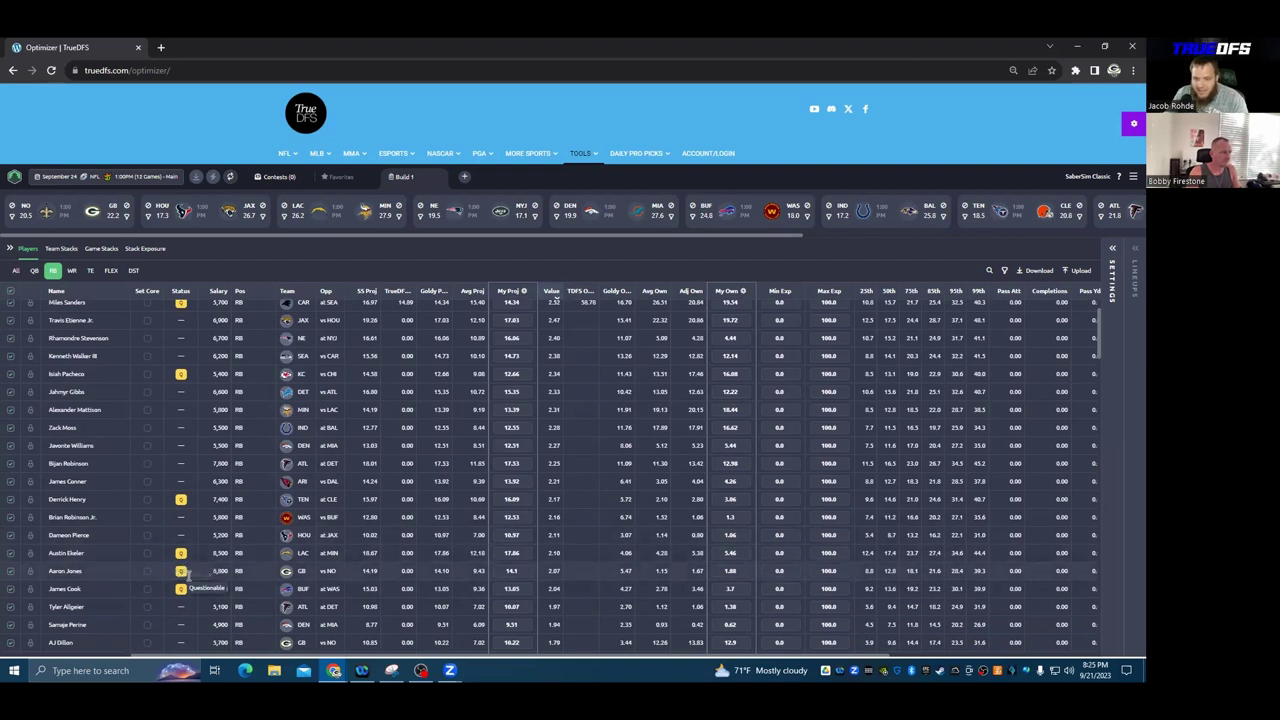
scroll(181, 530, "down", 1)
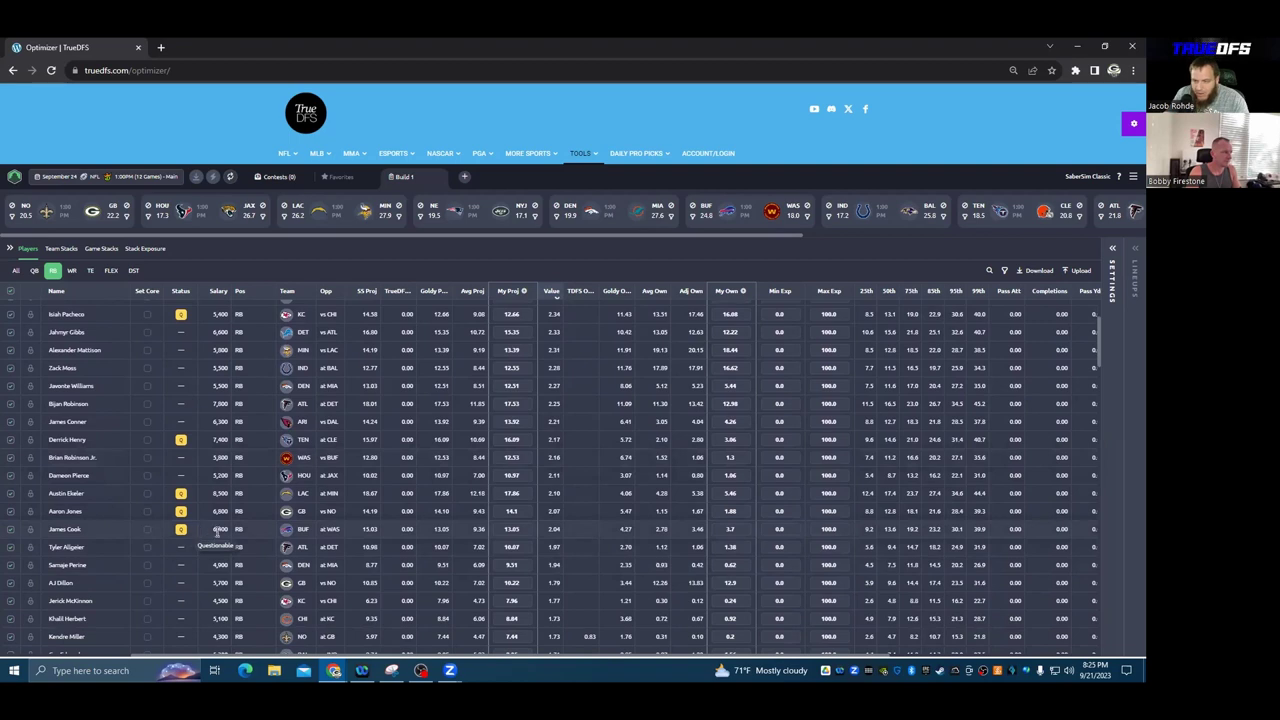
scroll(329, 540, "down", 1)
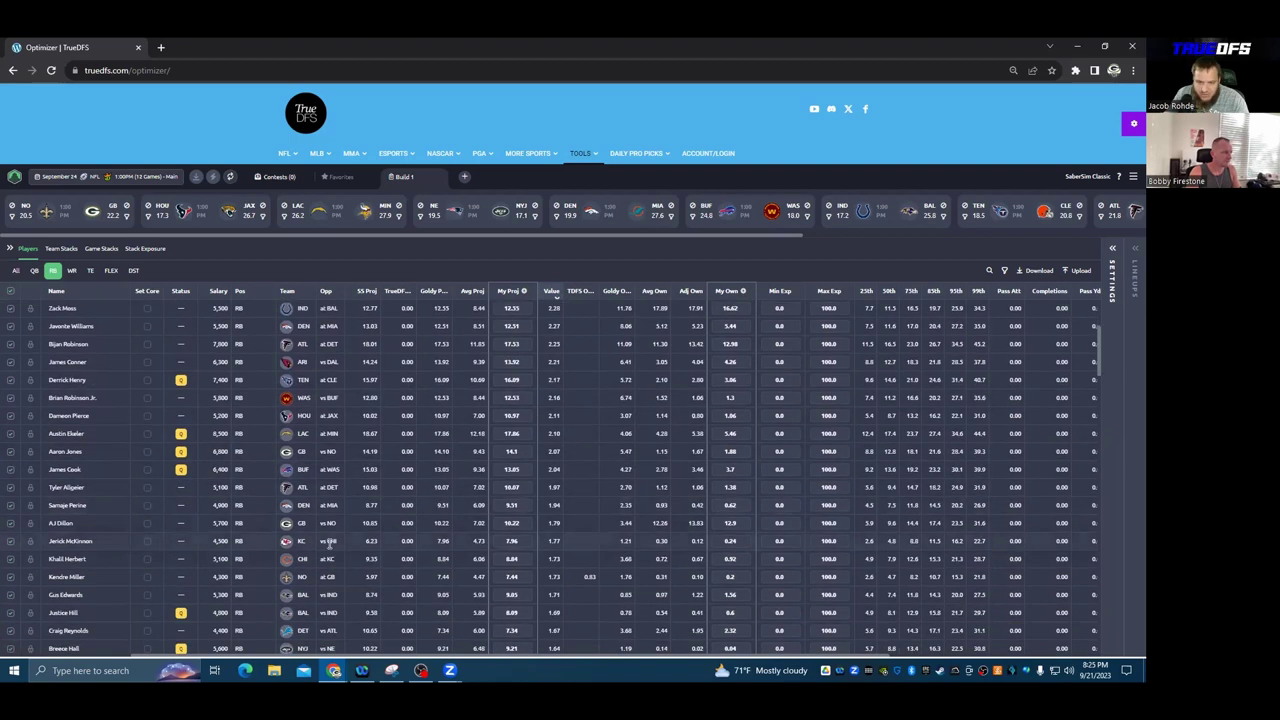
scroll(318, 552, "down", 1)
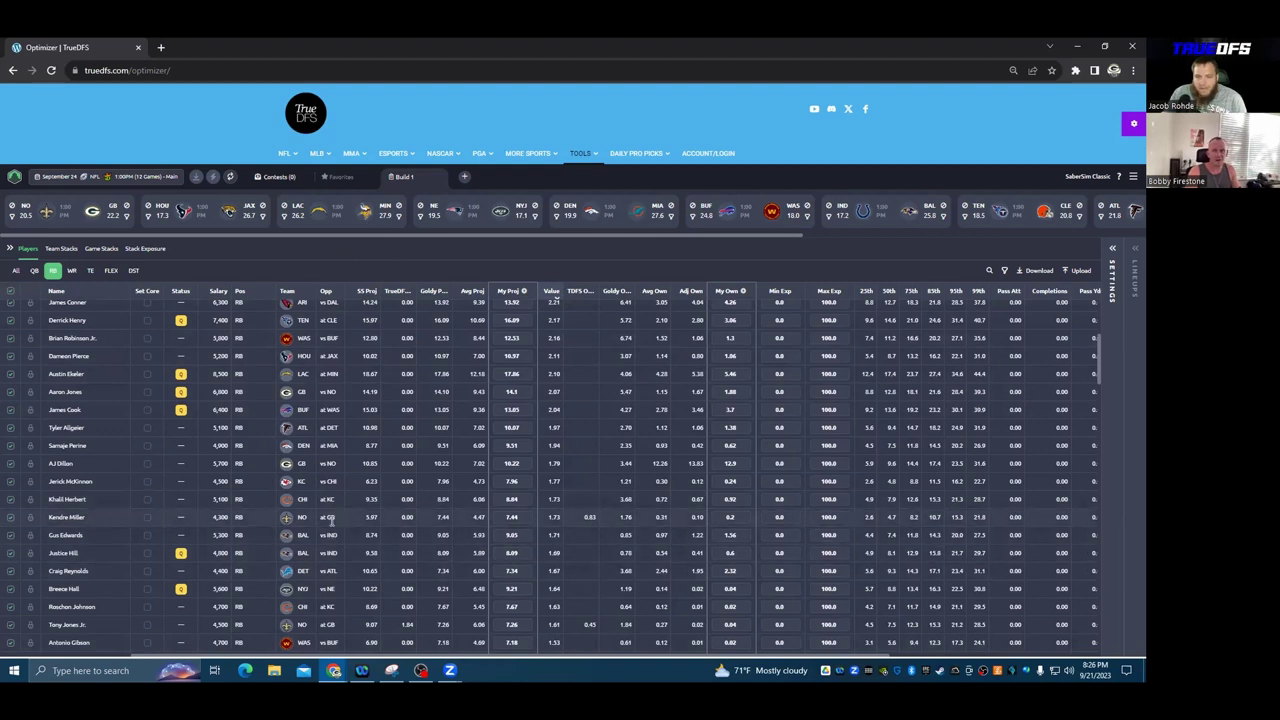
scroll(330, 519, "down", 3)
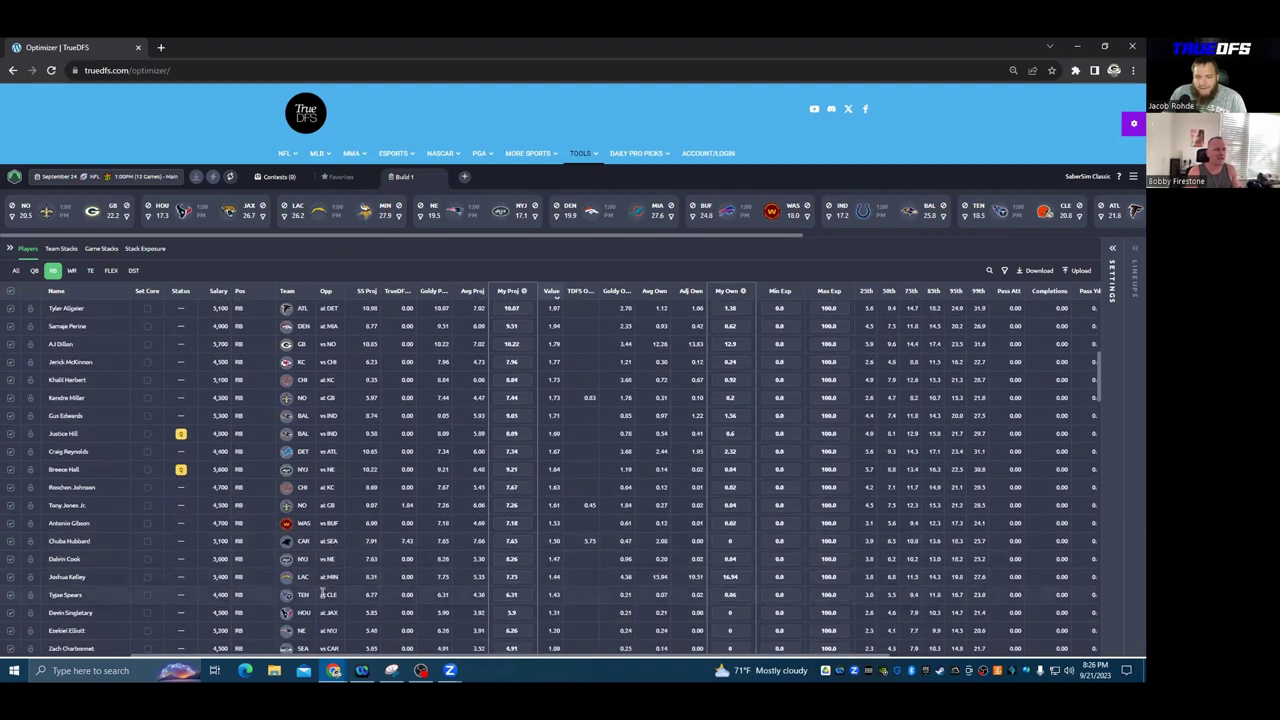
scroll(322, 592, "up", 8)
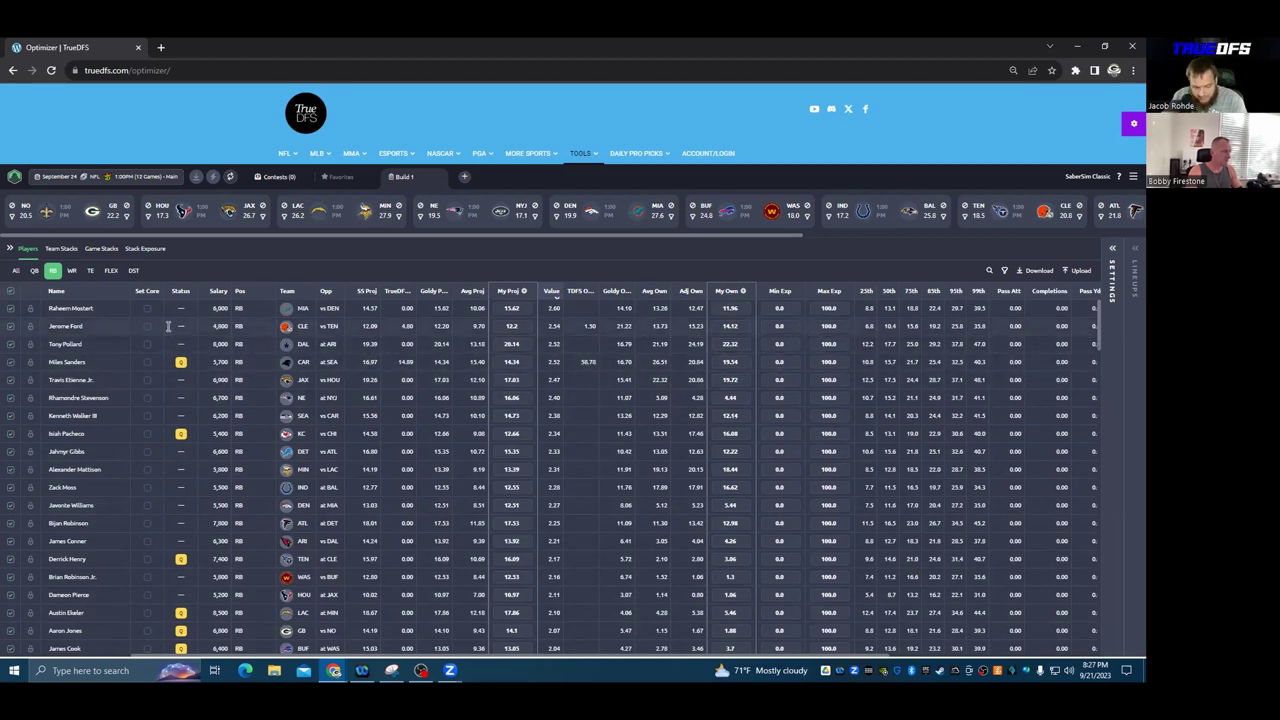
- List the wide receivers, inspect only Minnesota's, and restore the full receiver list
left_click(71, 270)
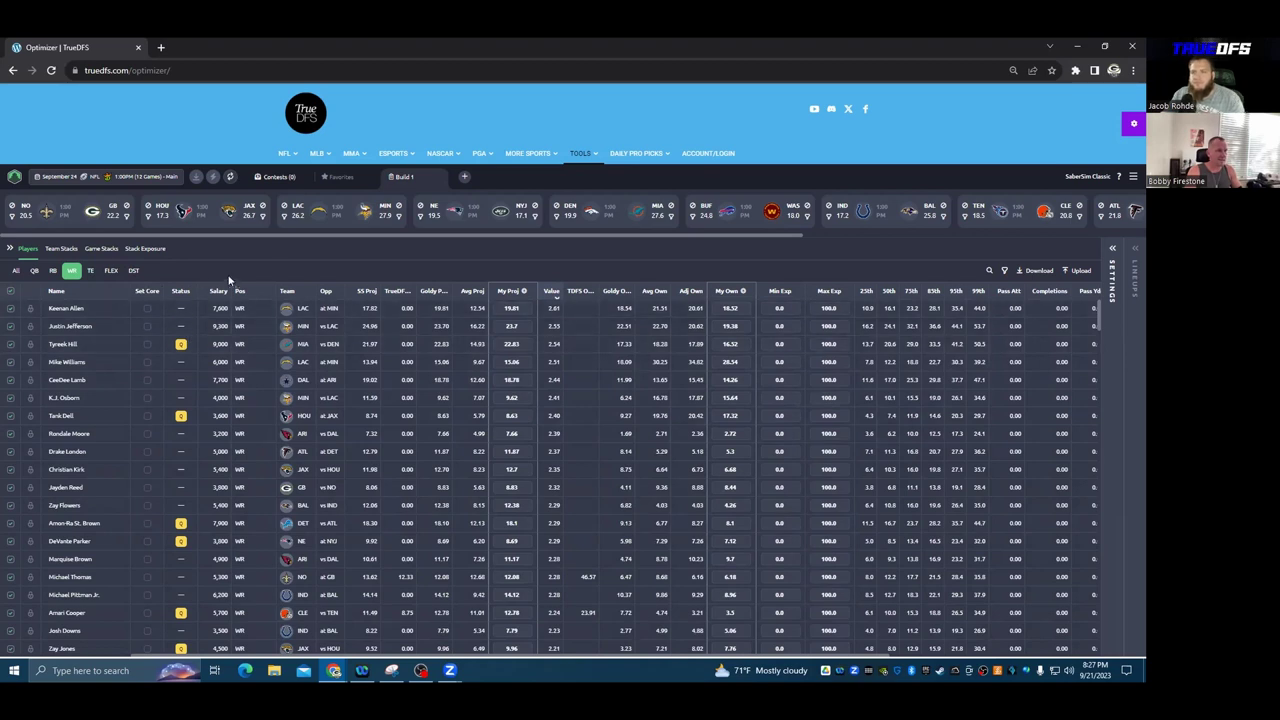
left_click(396, 217)
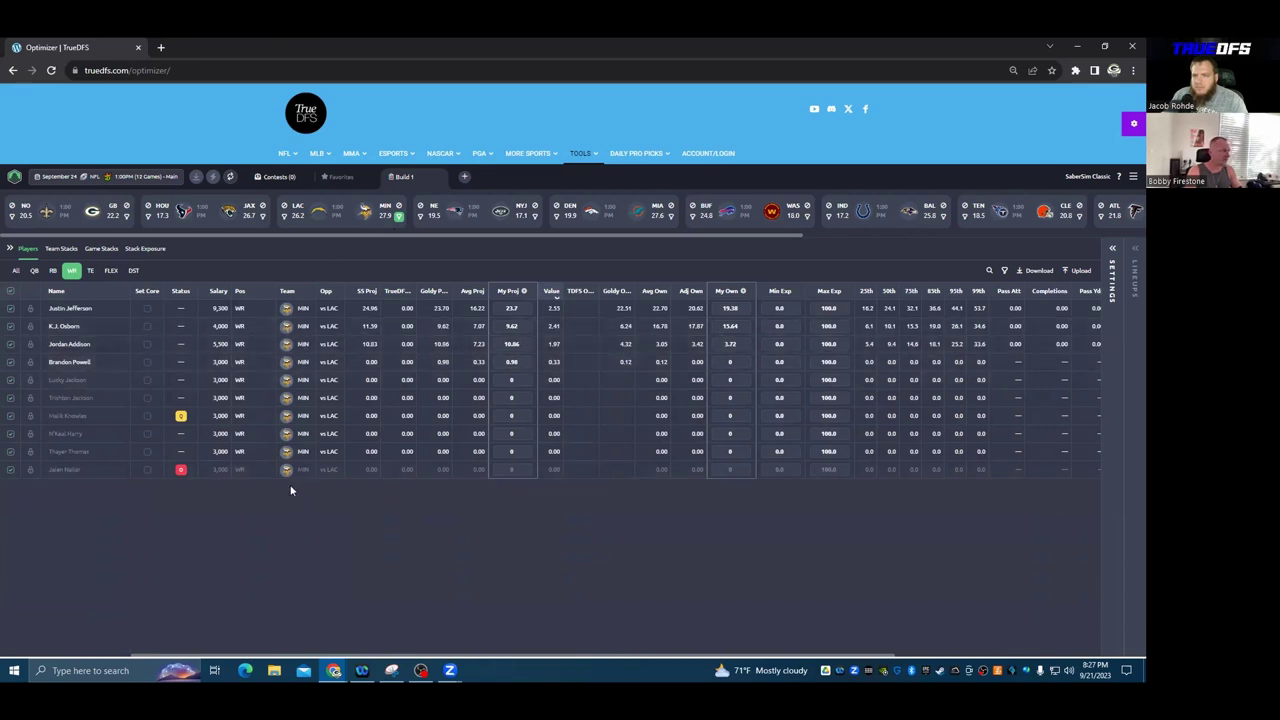
left_click(397, 220)
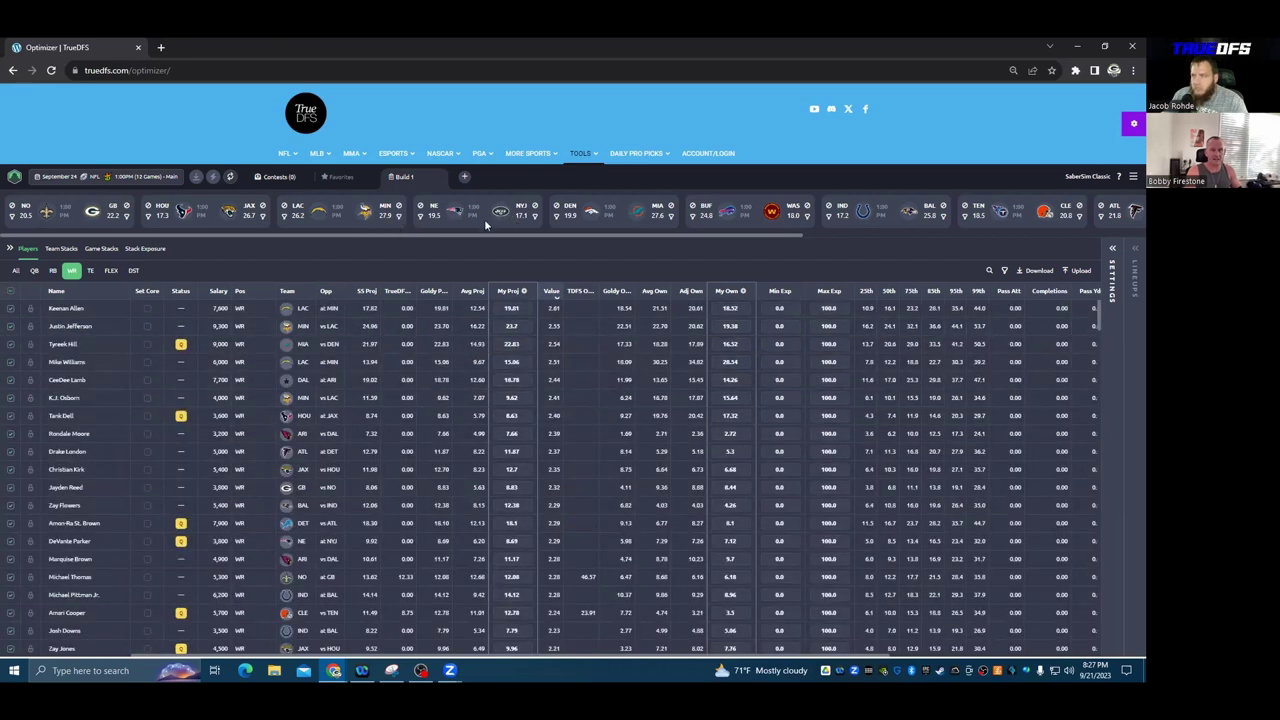
- Filter the wide receivers to Jacksonville, compare them sorted by My Proj, and remove the team filter
left_click(261, 218)
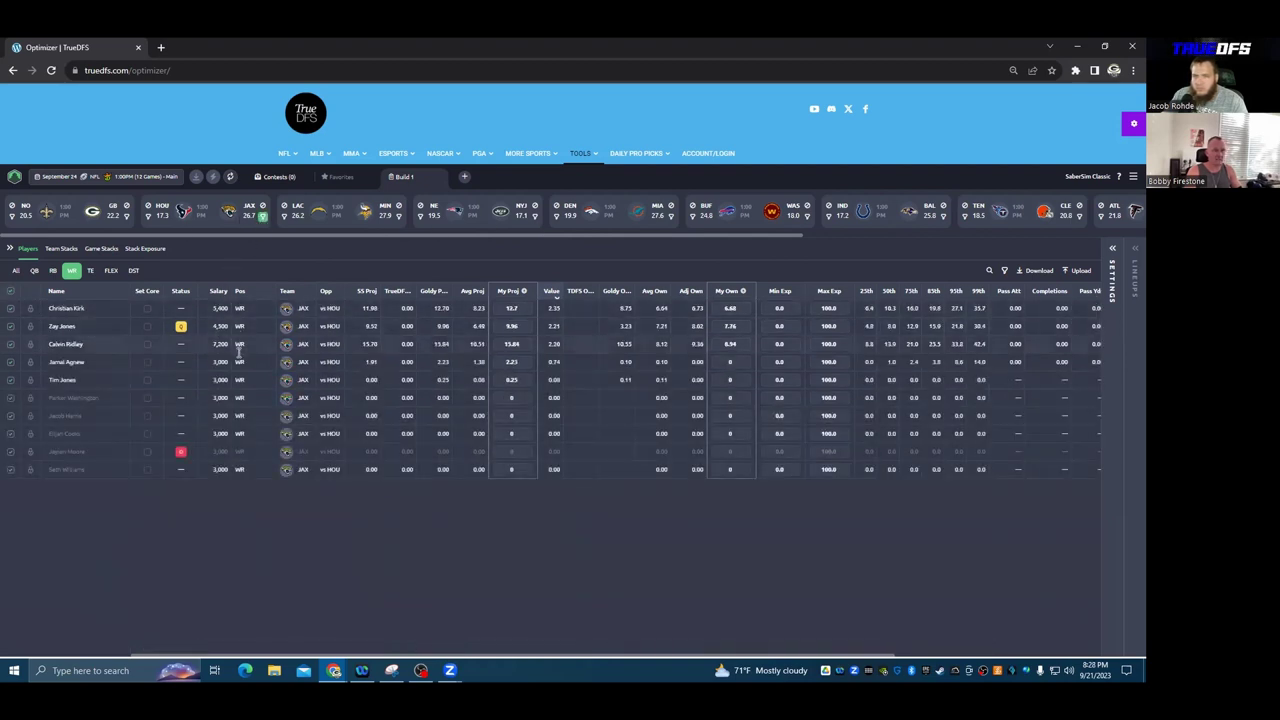
left_click(507, 291)
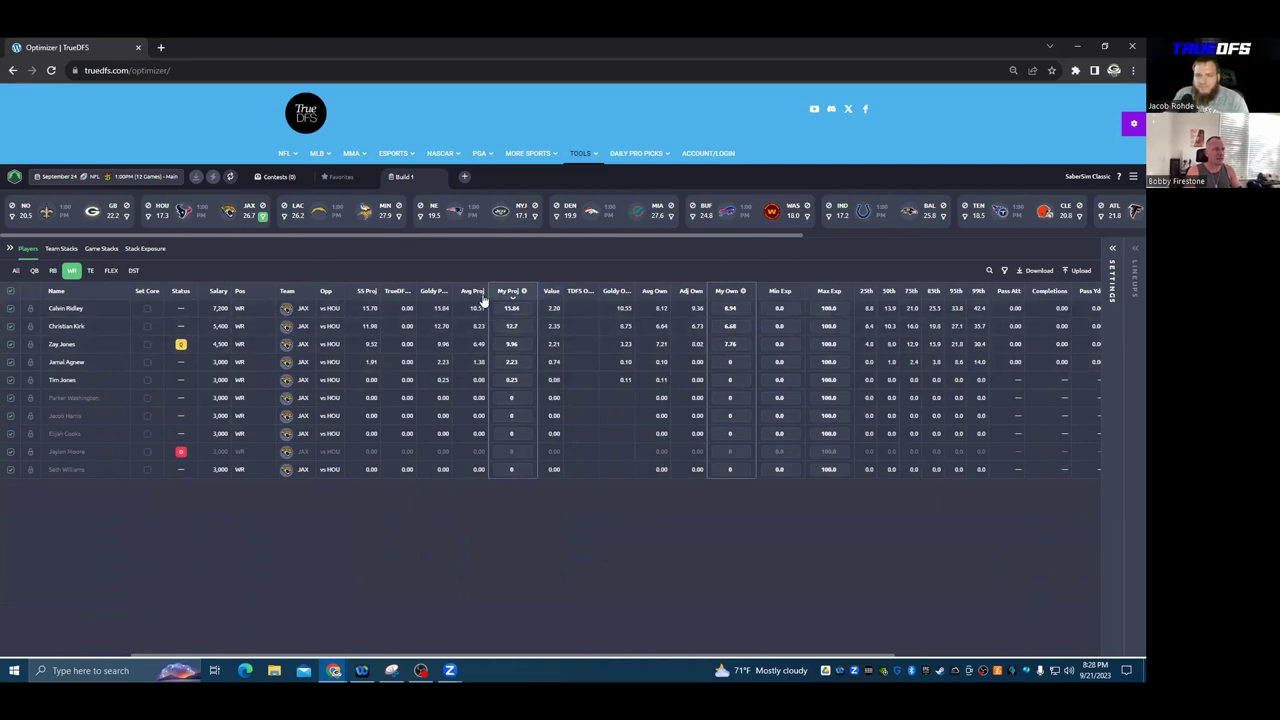
left_click(263, 216)
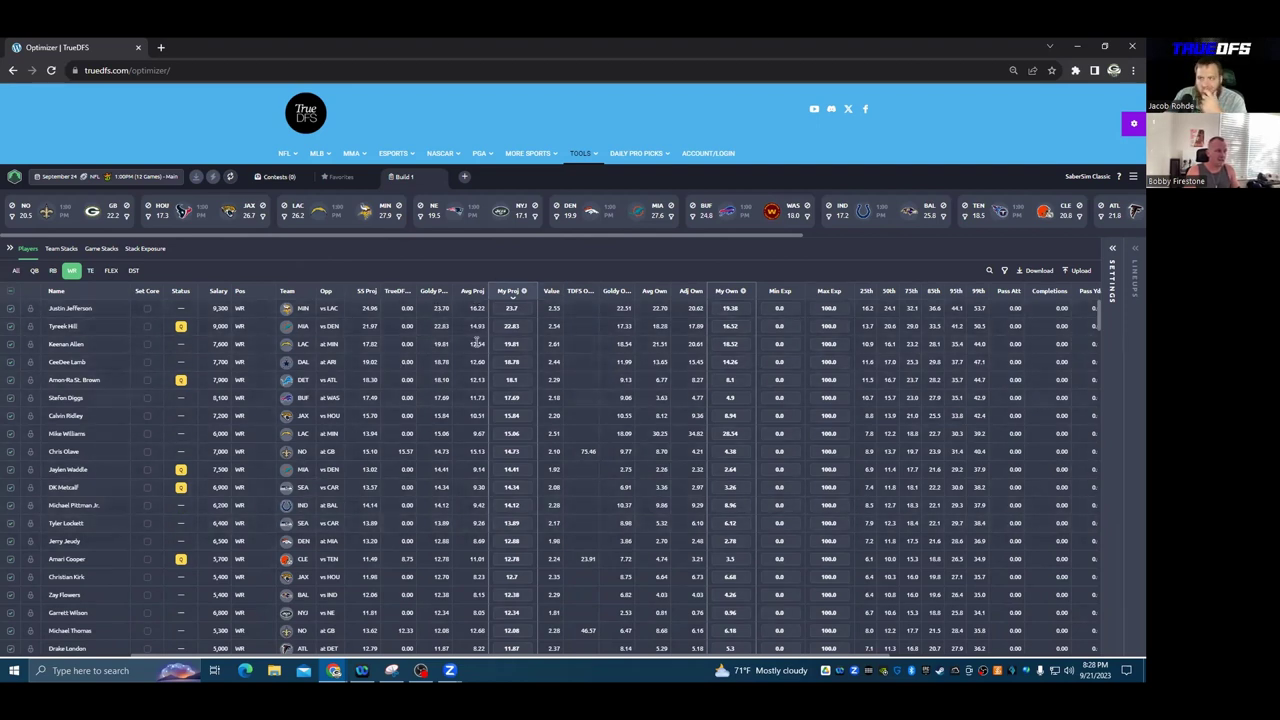
- Review all wide receivers by Value, and inspect Green Bay's receivers sorted by My Proj before clearing the team filter
left_click(553, 293)
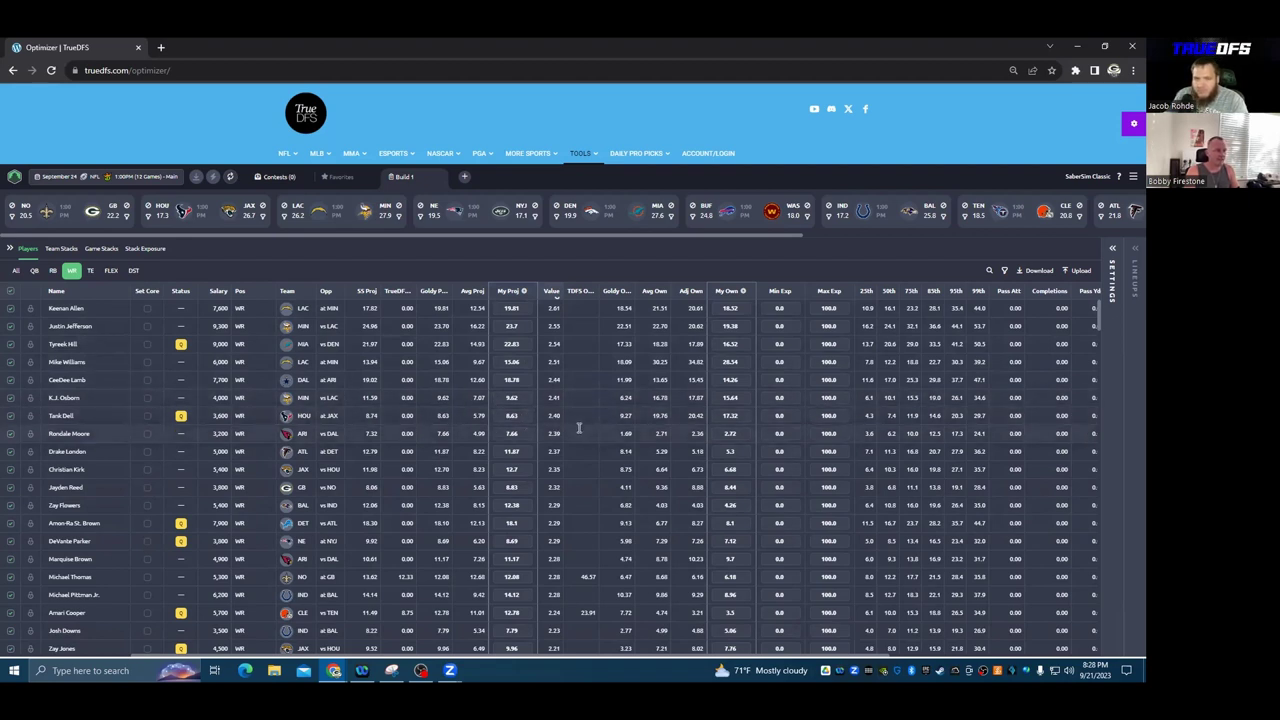
left_click(127, 218)
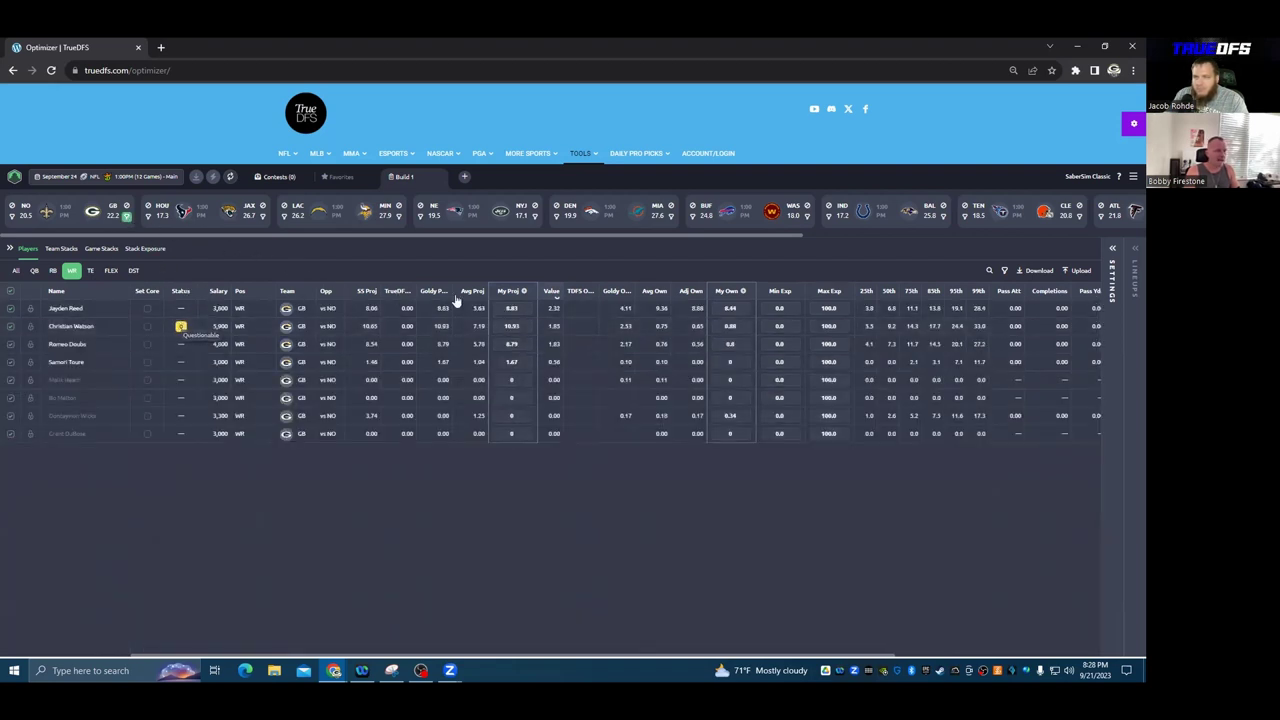
left_click(505, 292)
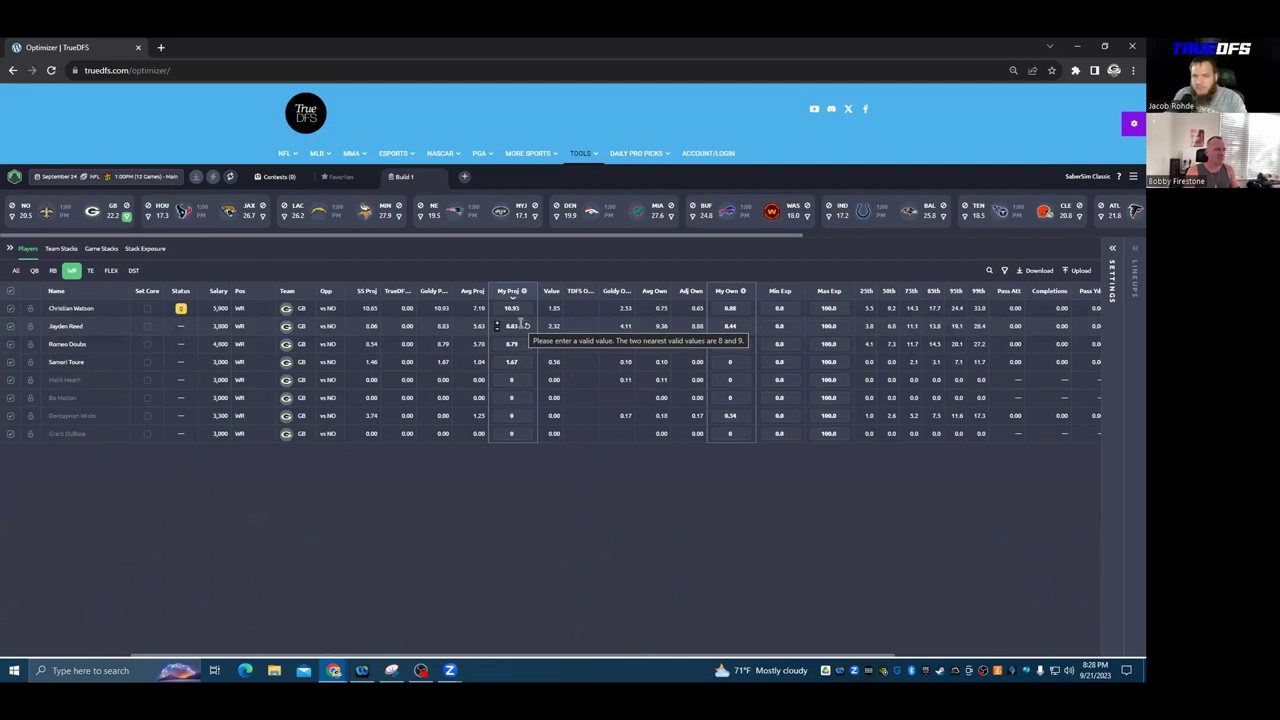
left_click(416, 308)
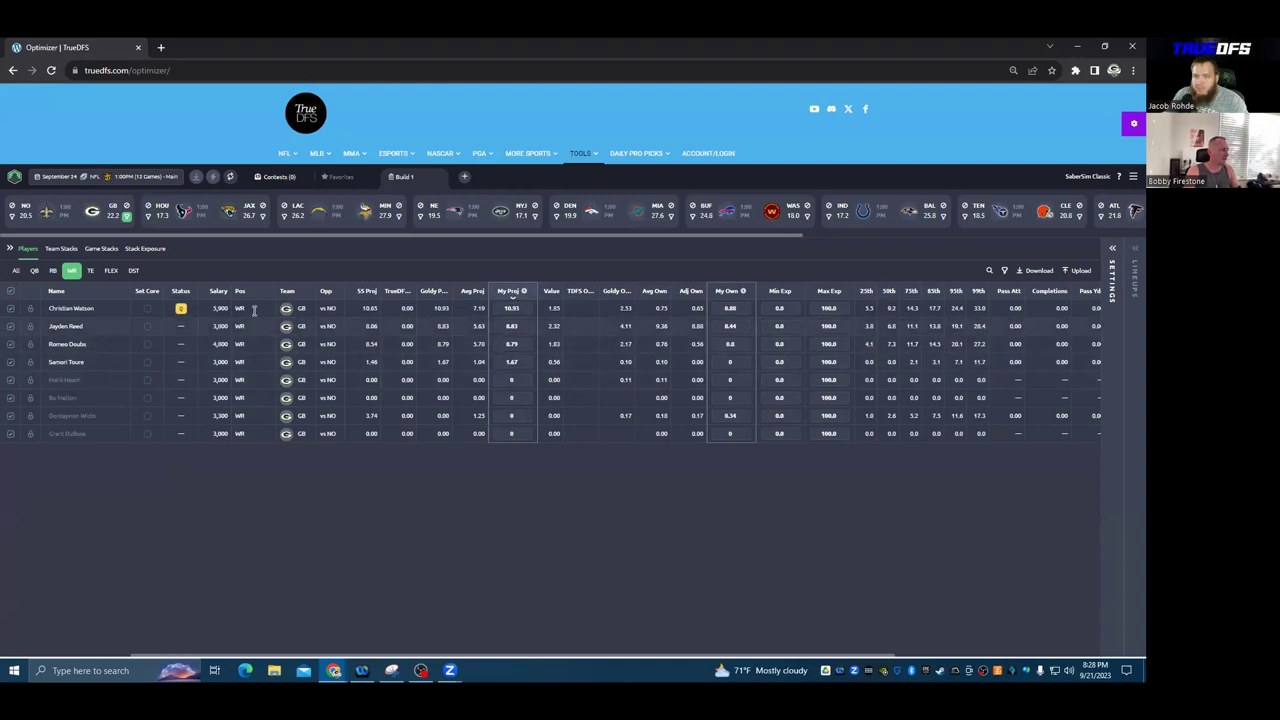
left_click(127, 217)
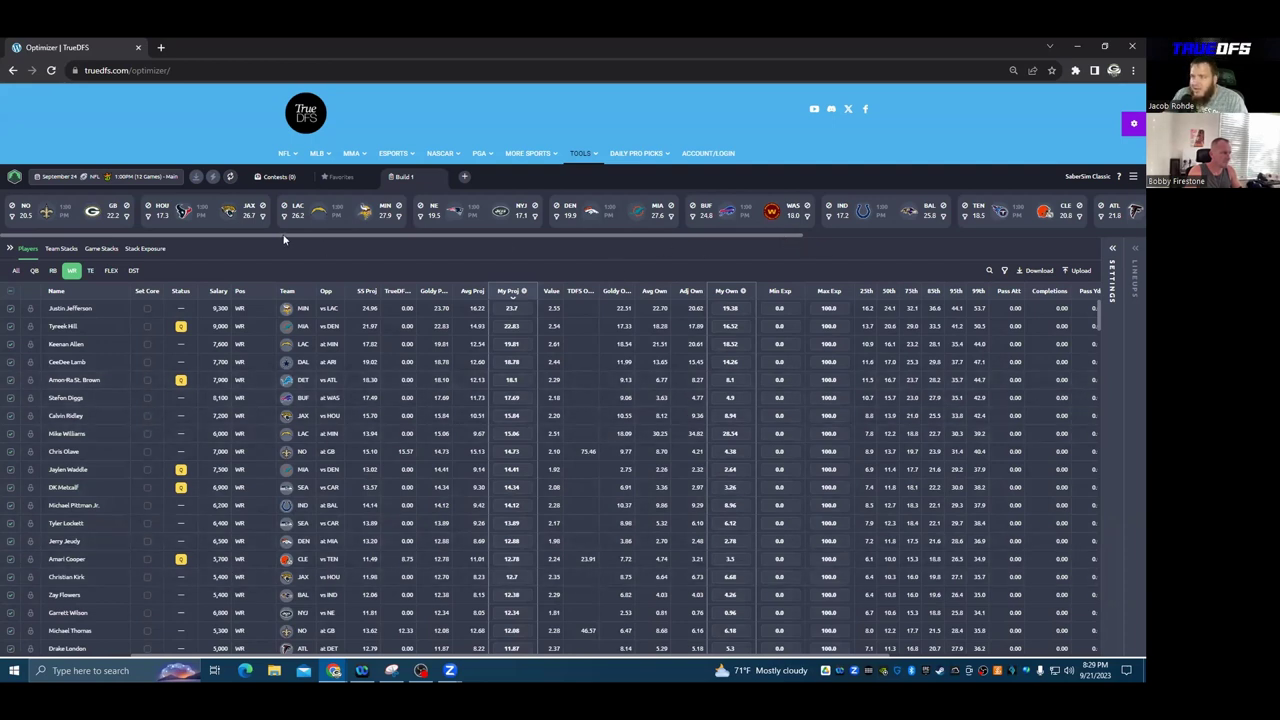
left_click(130, 217)
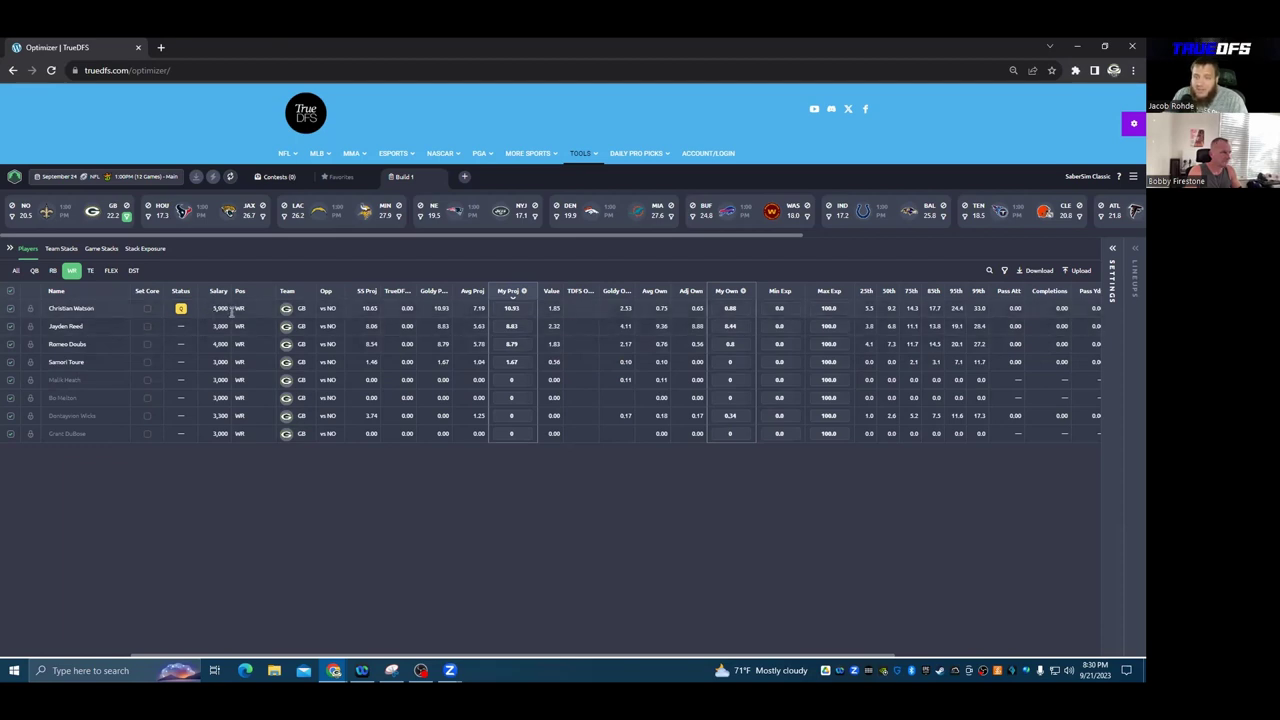
left_click(127, 218)
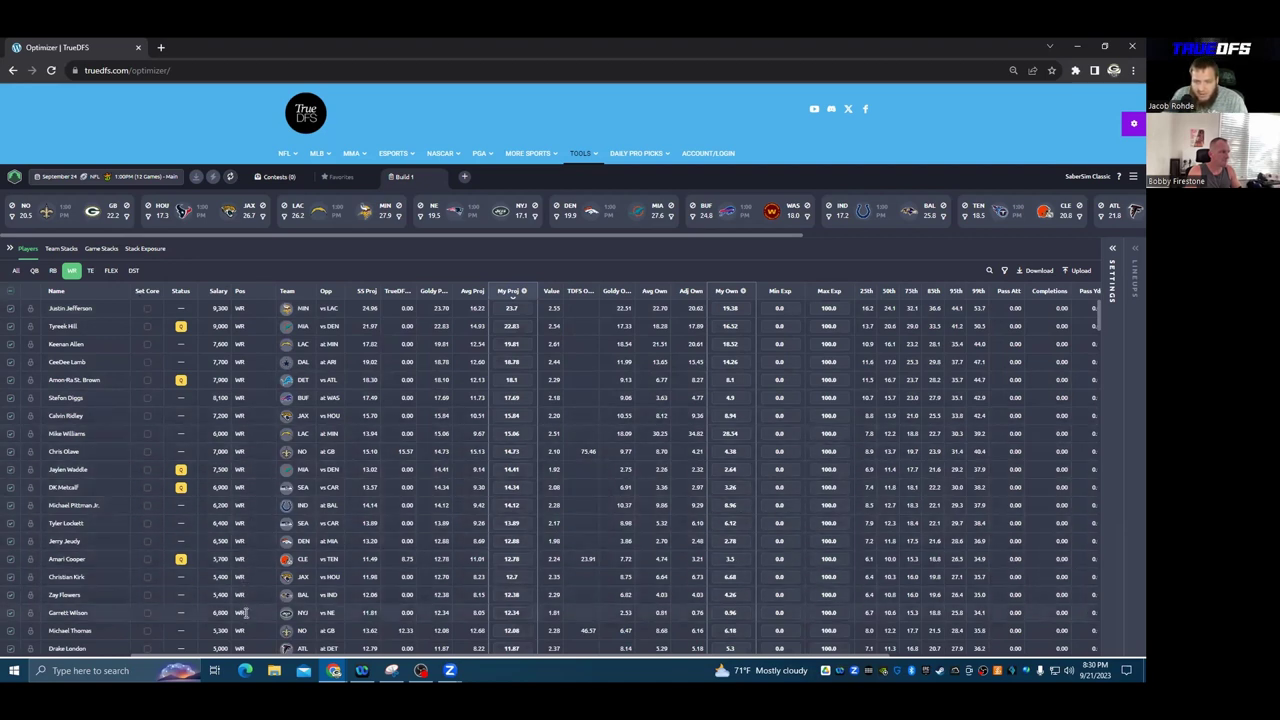
- Examine the wide receivers by My Proj down to the mid-range players, checking the salaries of Michael Thomas and Marquise Brown
scroll(260, 553, "down", 1)
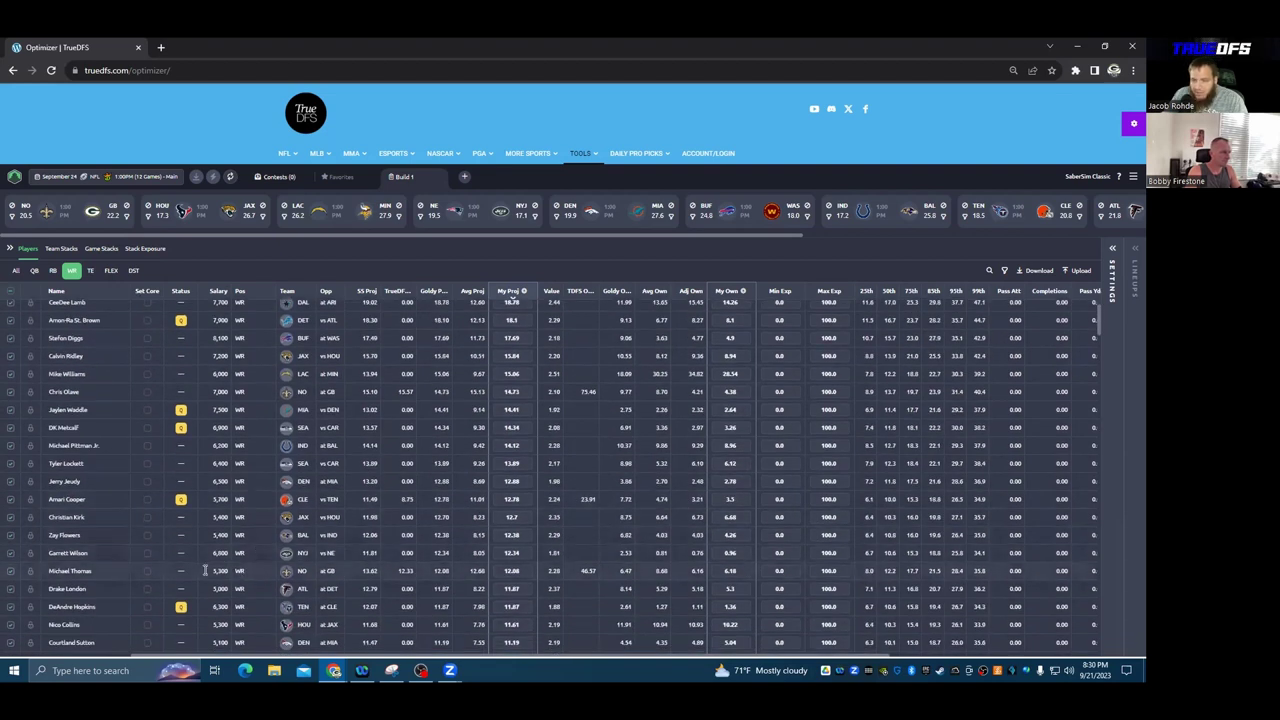
left_click_drag(205, 570, 231, 570)
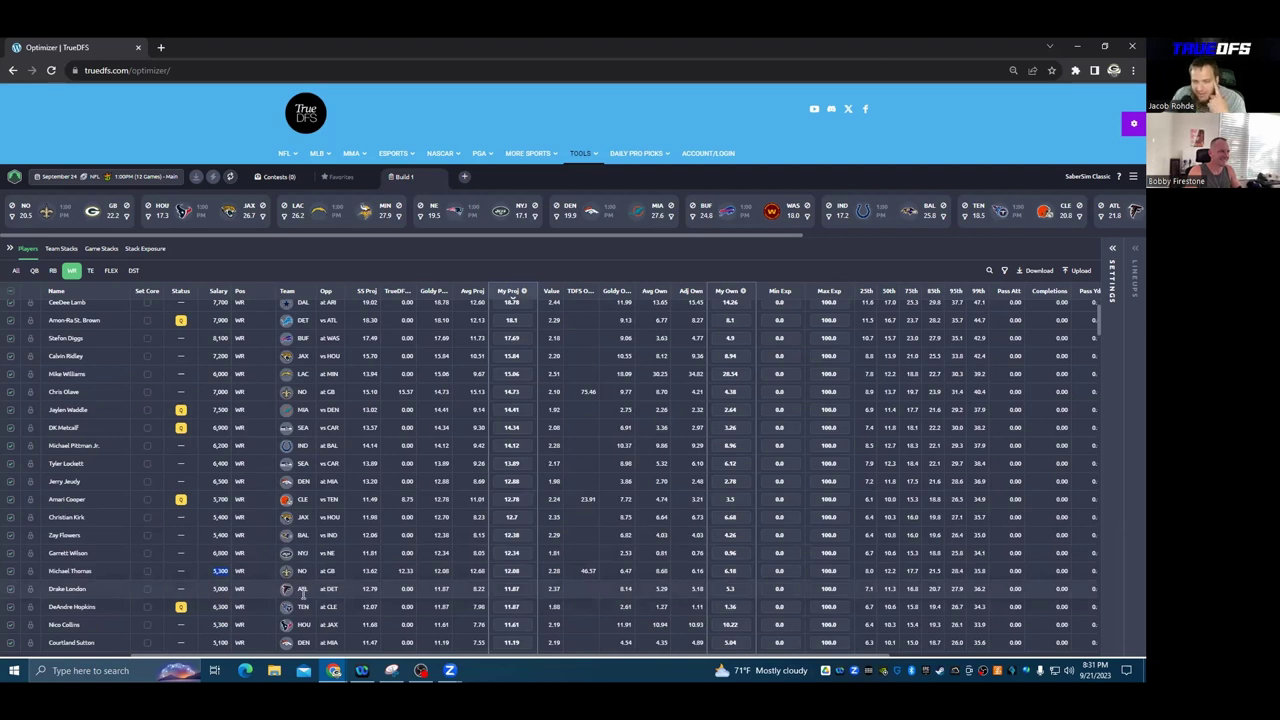
scroll(303, 593, "down", 2)
scroll(326, 574, "up", 4)
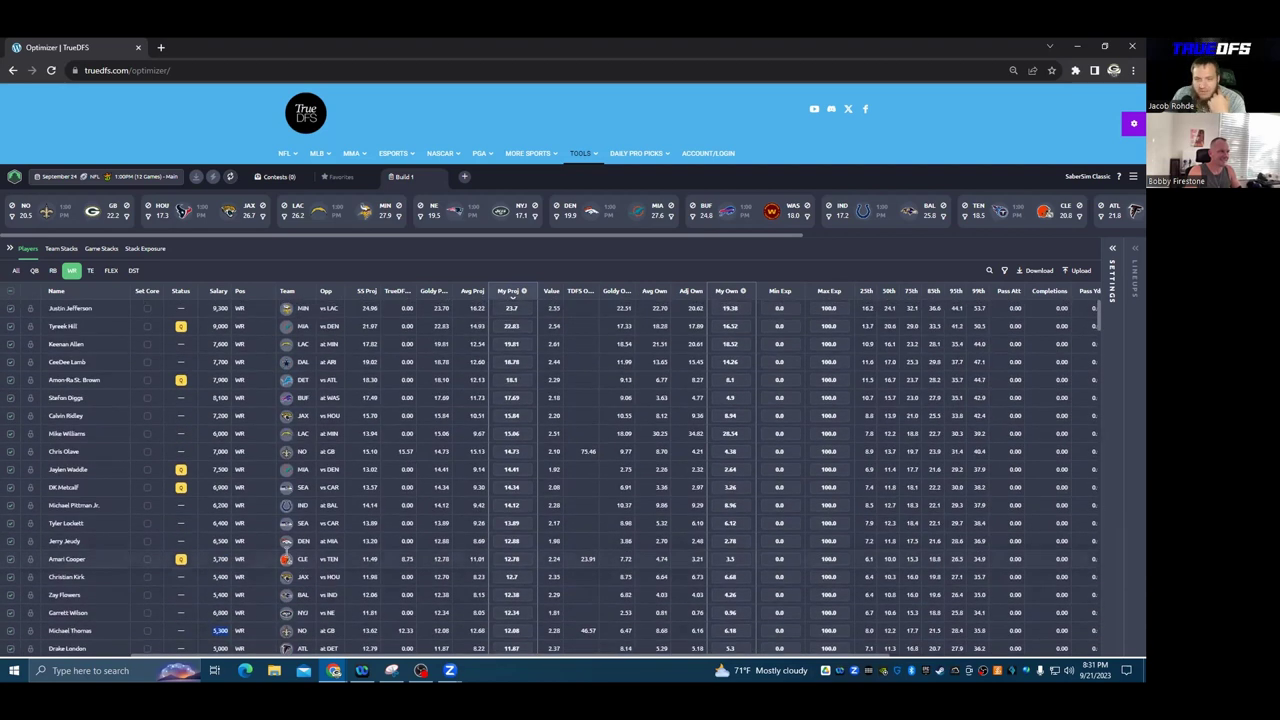
scroll(260, 561, "down", 5)
scroll(267, 555, "down", 2)
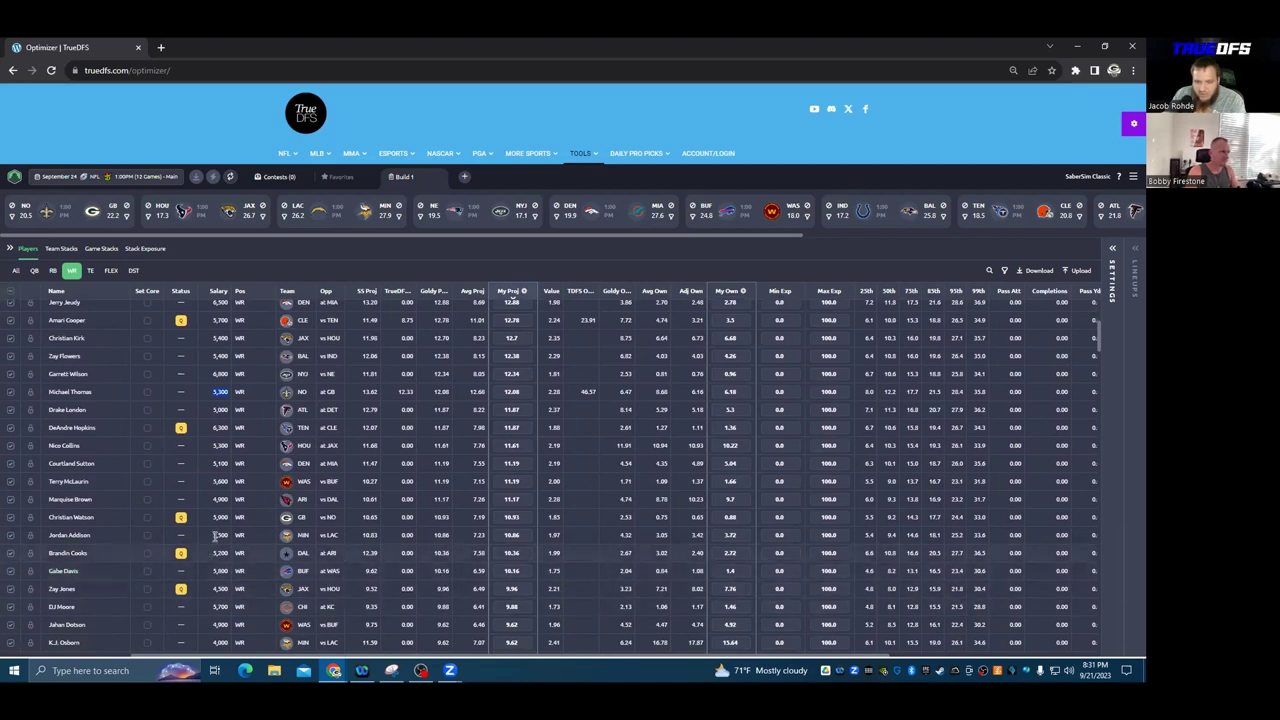
left_click_drag(222, 536, 211, 500)
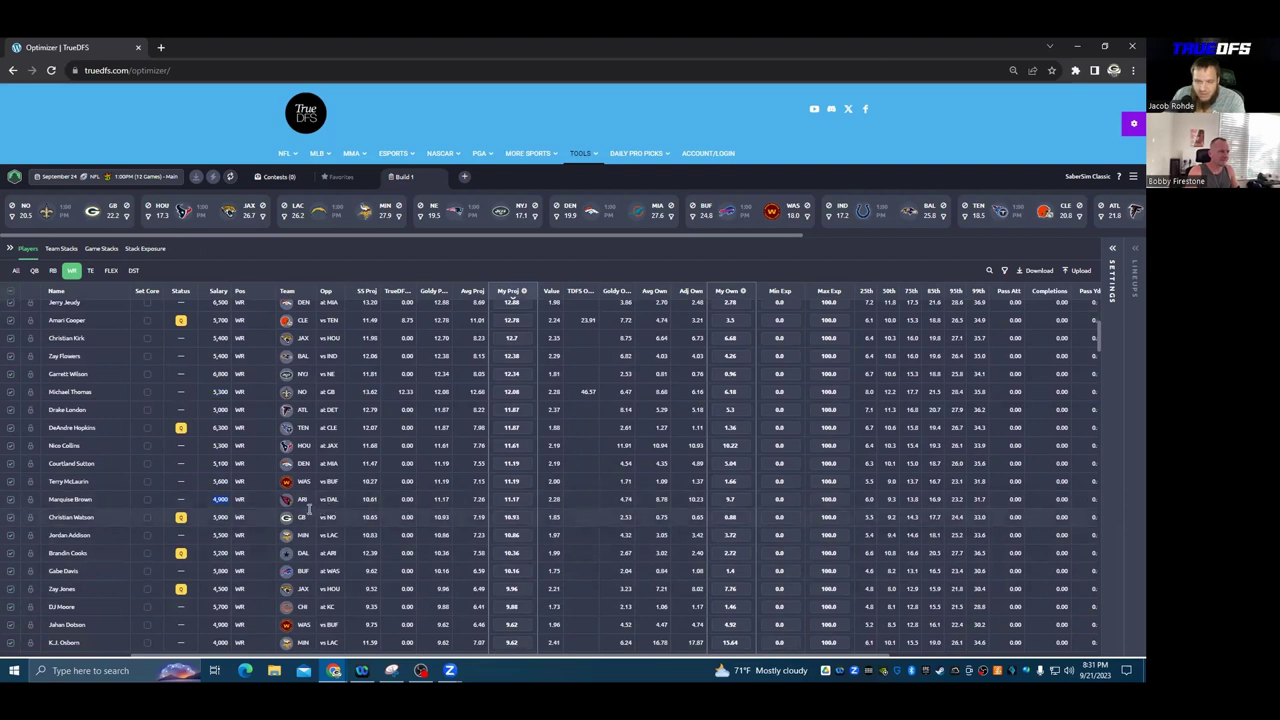
scroll(308, 511, "down", 3)
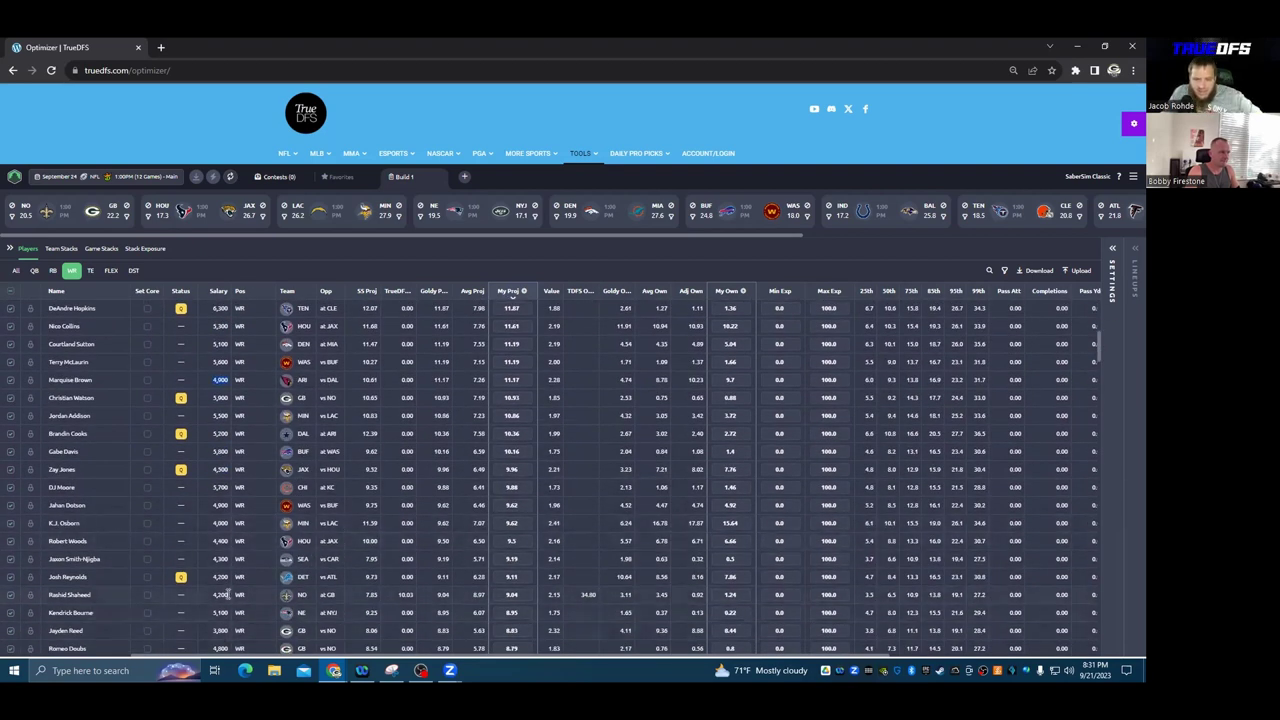
scroll(226, 578, "up", 2)
scroll(225, 577, "up", 6)
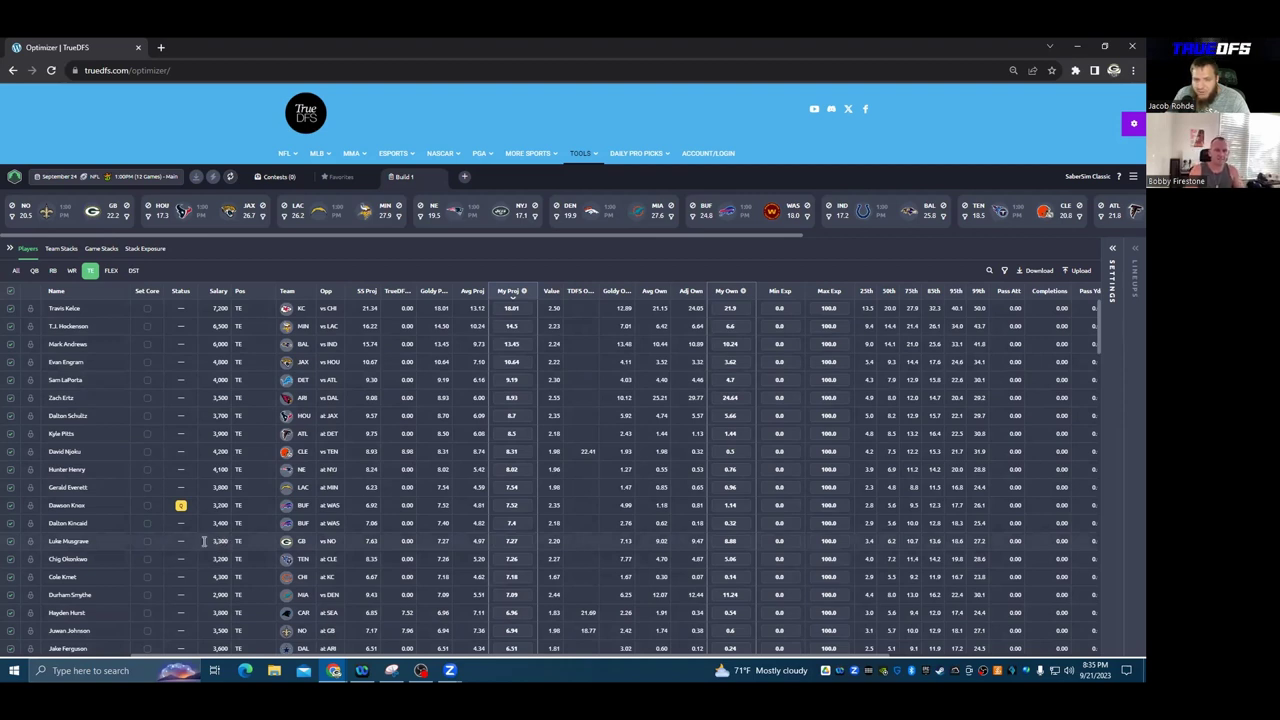
- Examine the tight ends by My Proj down to the lowest-projected players, checking the salaries of Luke Musgrave and Hayden Hurst
left_click_drag(212, 540, 229, 537)
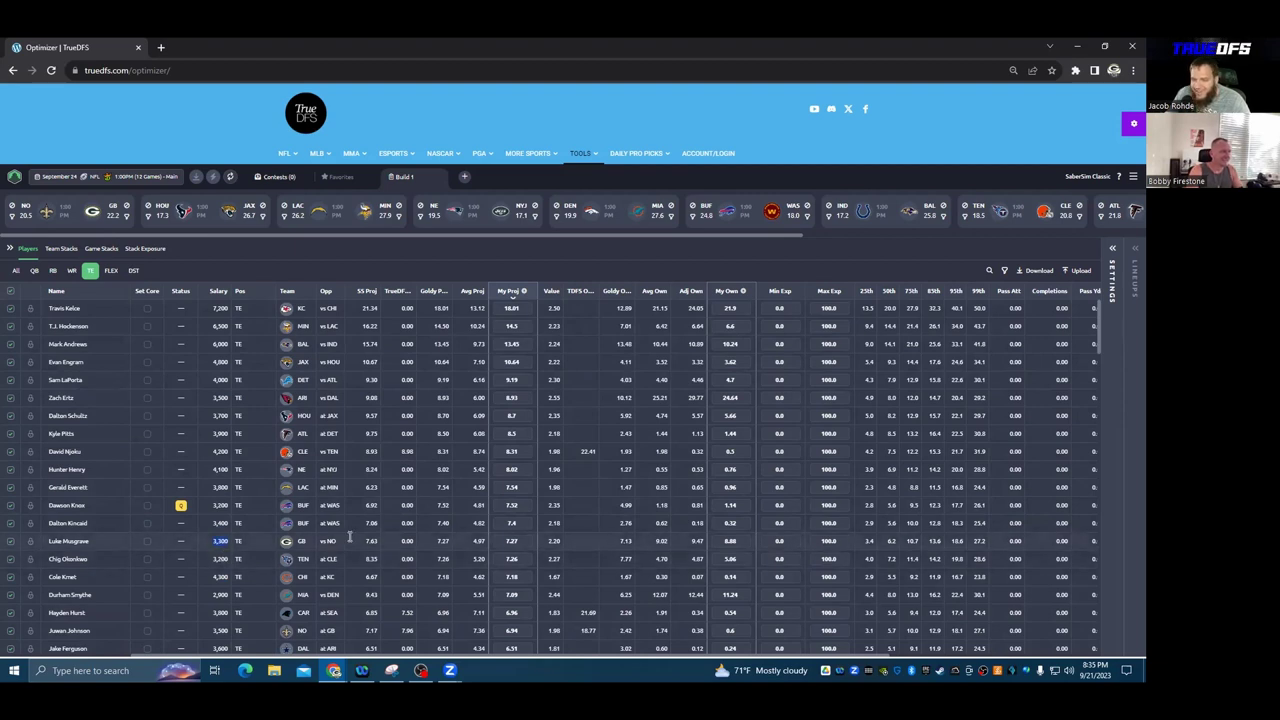
scroll(325, 552, "down", 3)
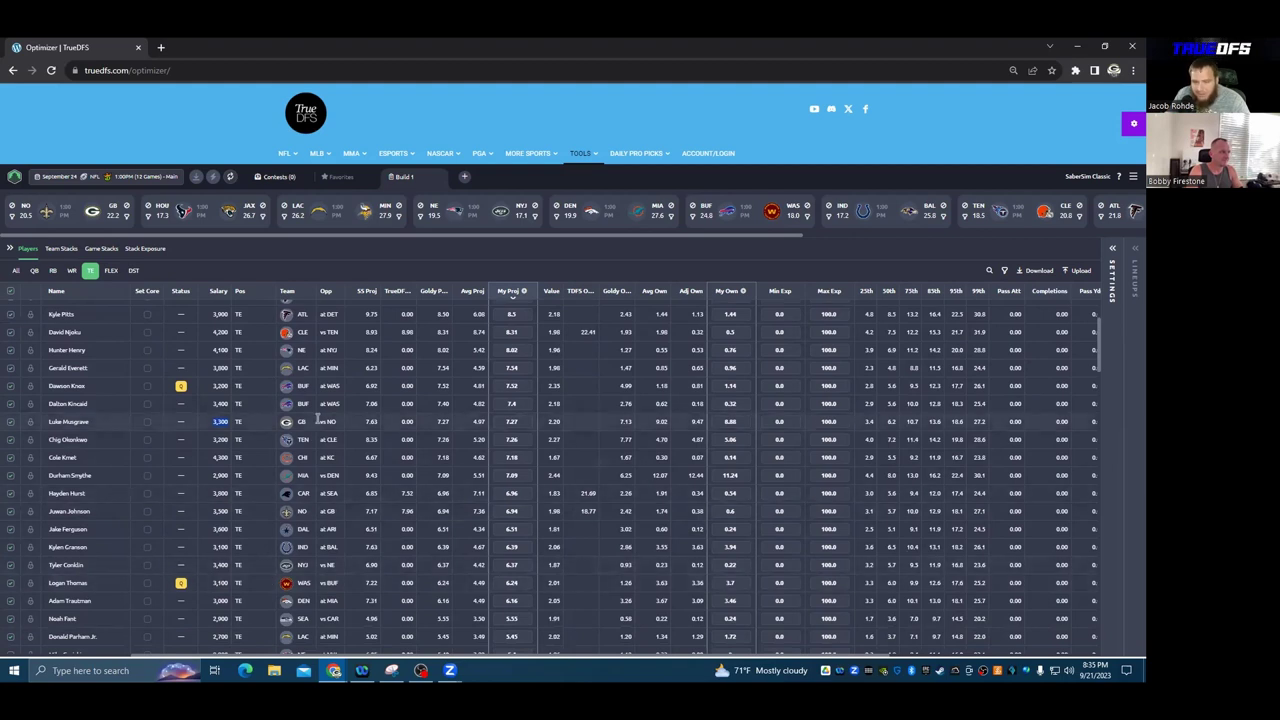
scroll(290, 430, "down", 3)
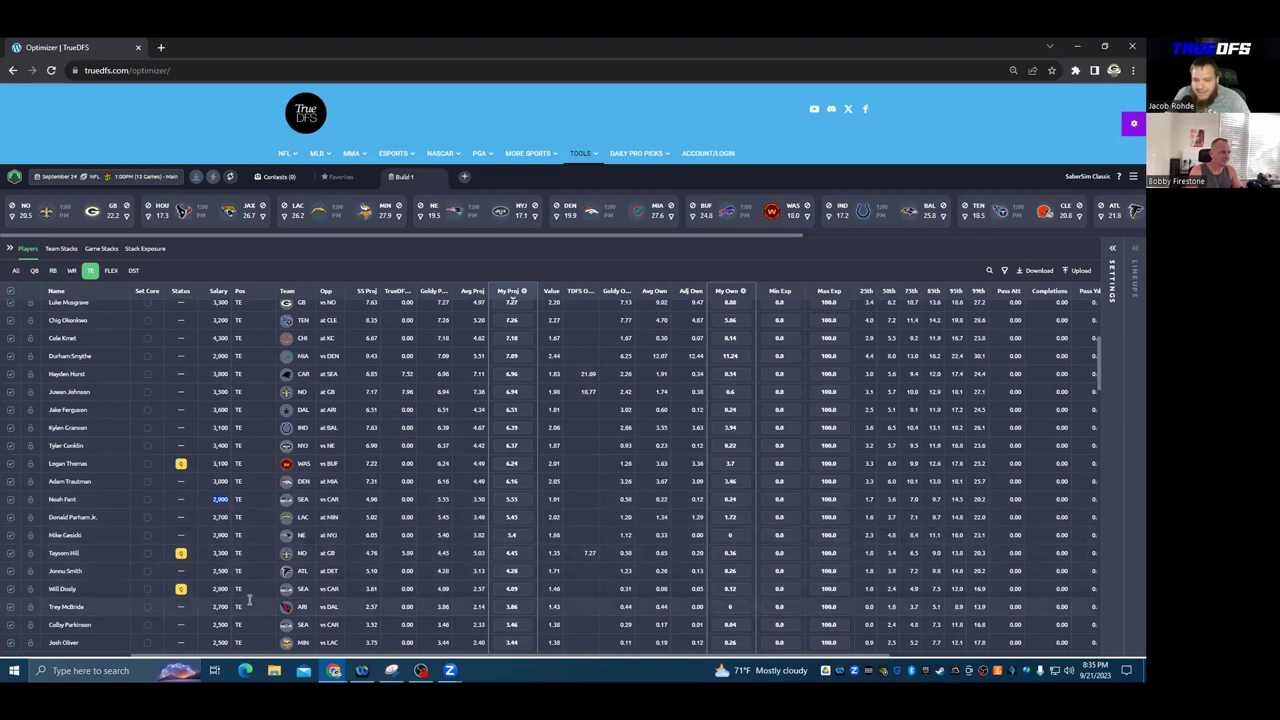
scroll(249, 598, "up", 1)
scroll(245, 594, "up", 1)
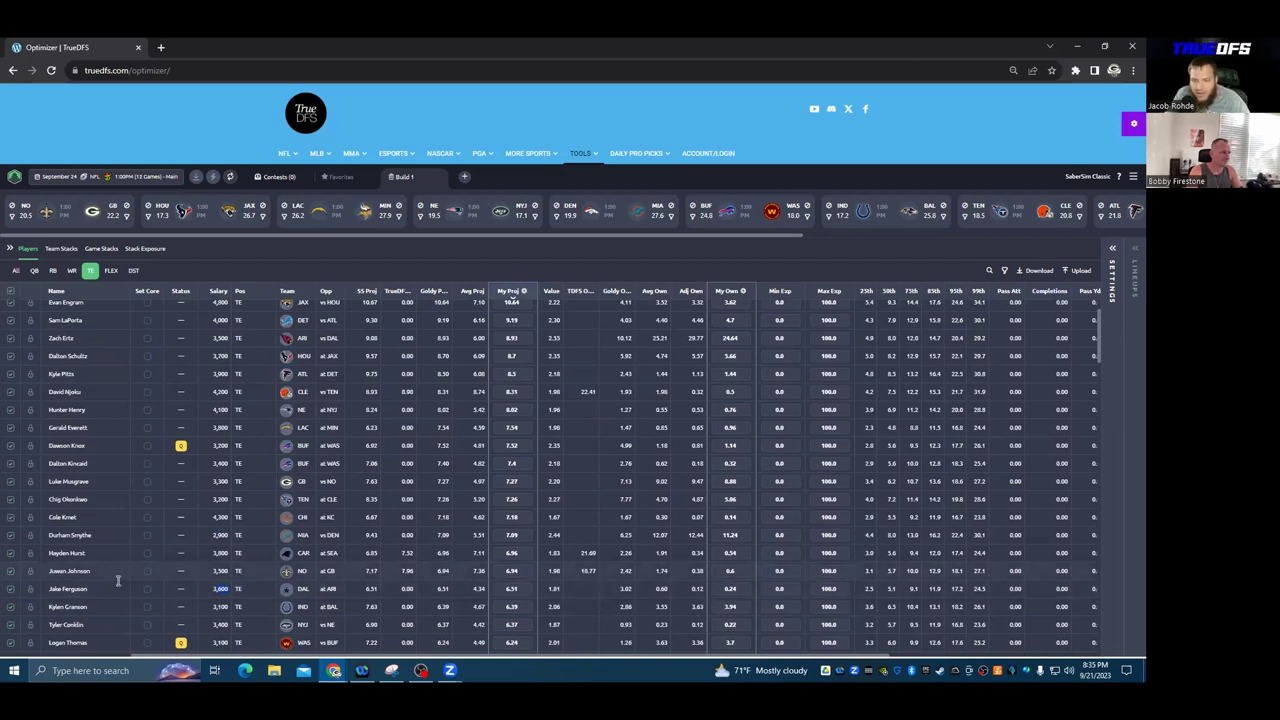
left_click_drag(209, 552, 229, 553)
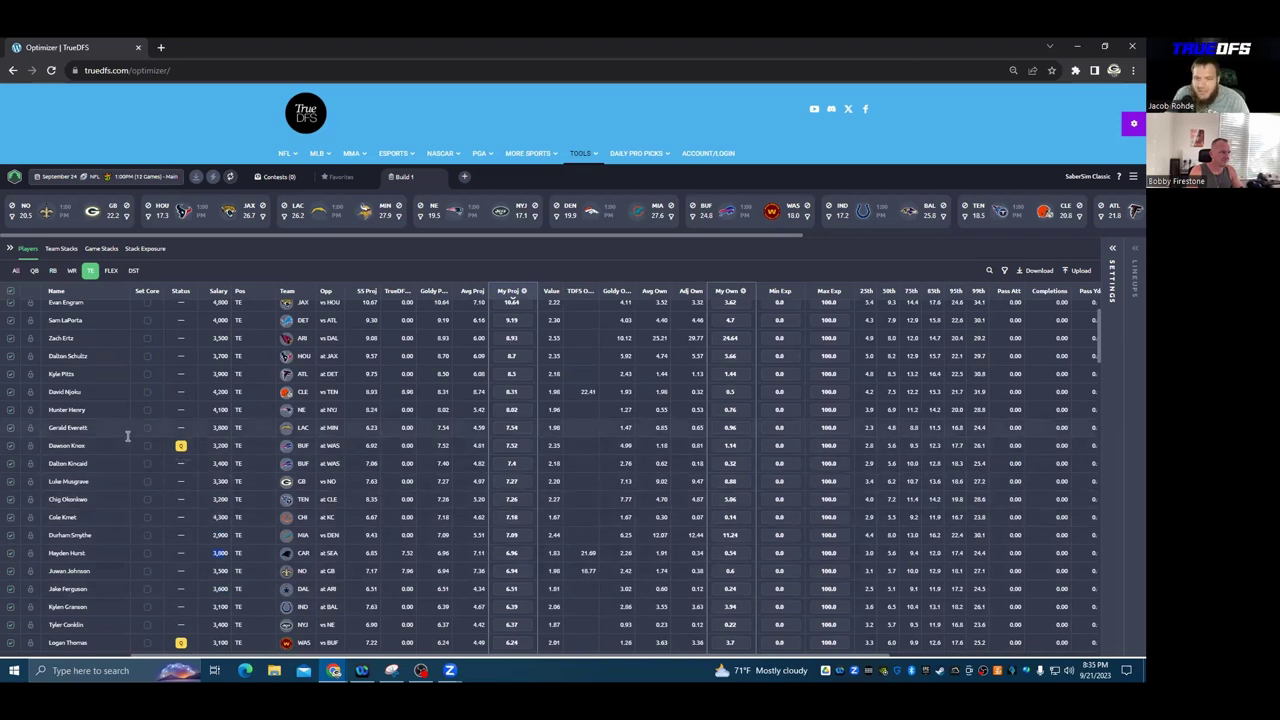
scroll(200, 444, "up", 1)
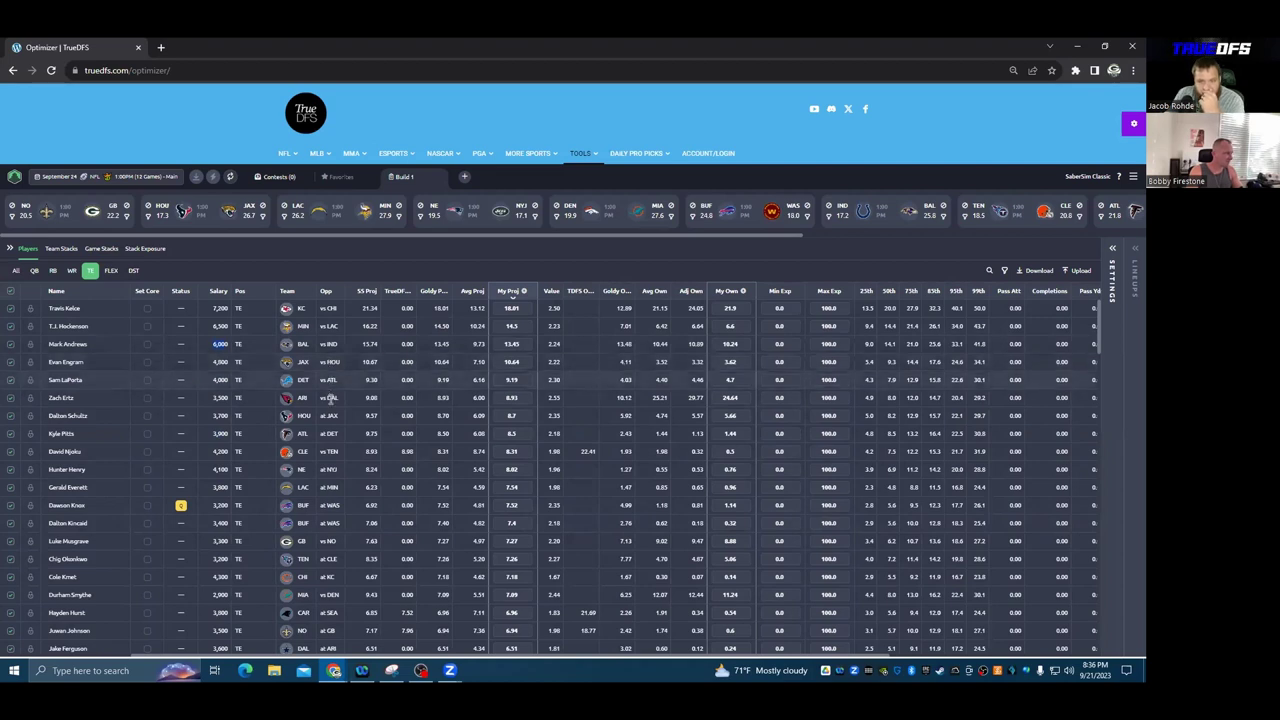
scroll(340, 460, "down", 3)
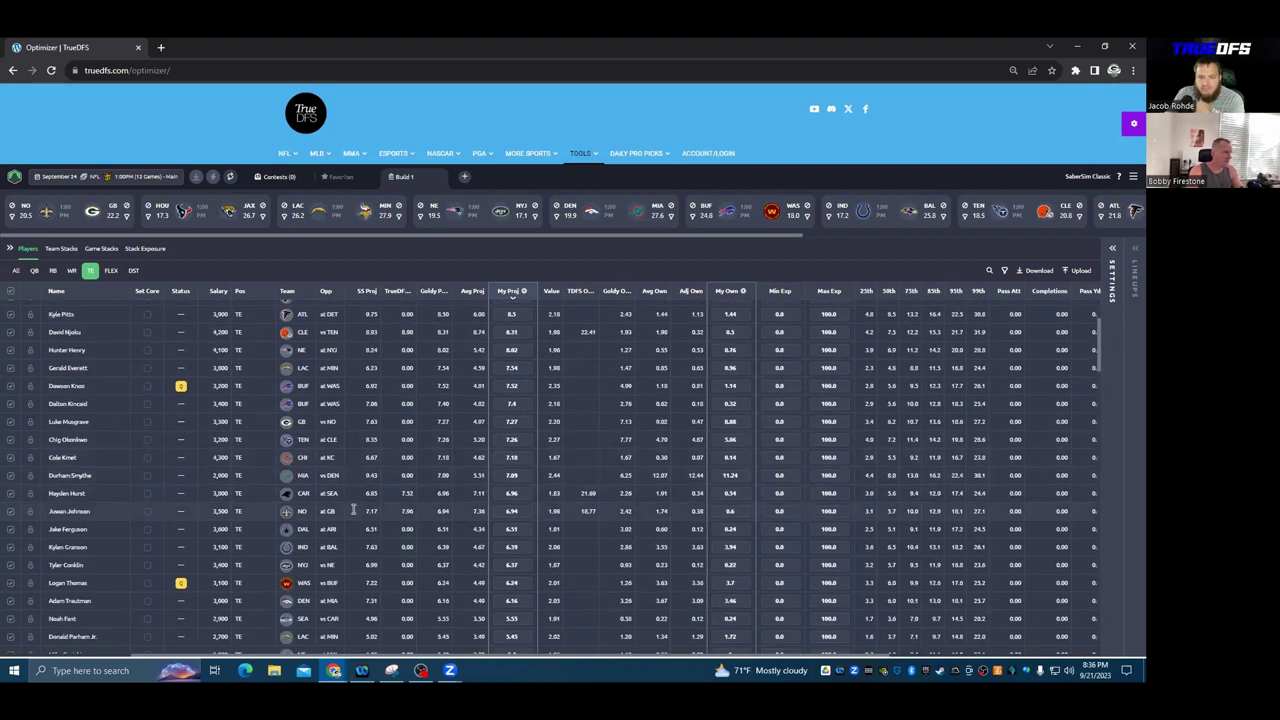
scroll(353, 510, "up", 3)
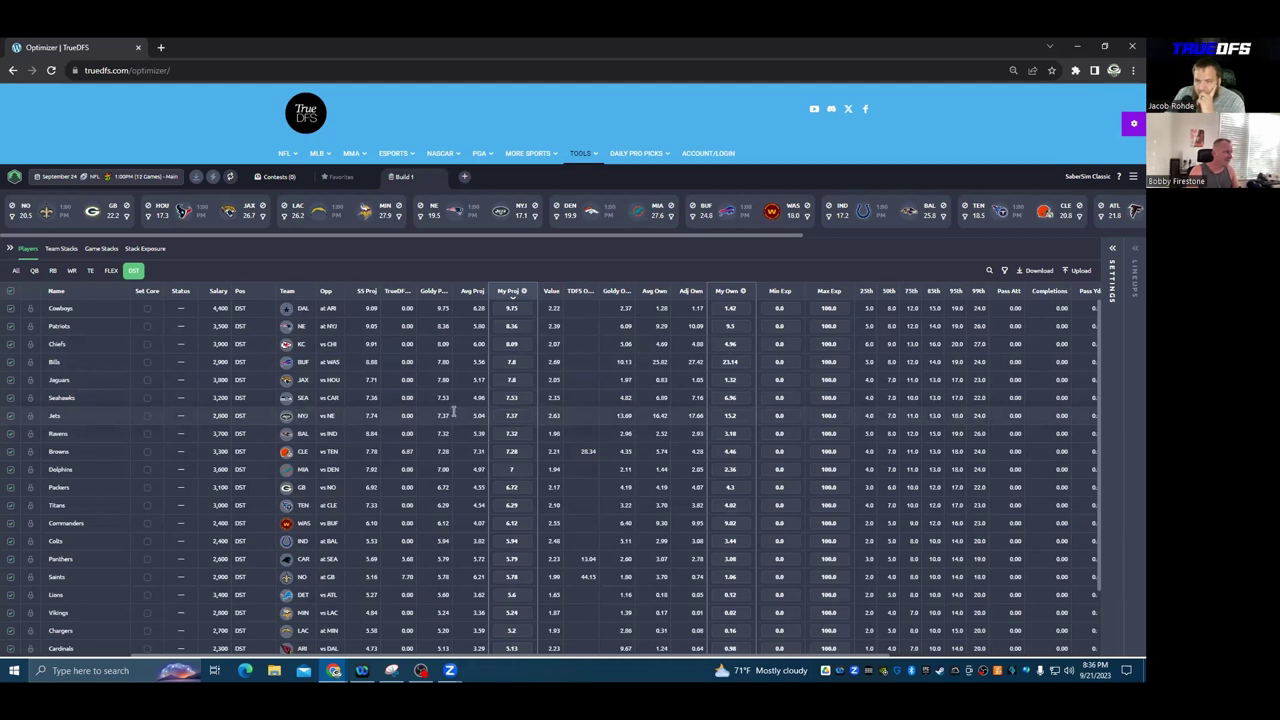
- Compare the defenses sorted by Value, and review the whole list sorted by My Proj
left_click(551, 291)
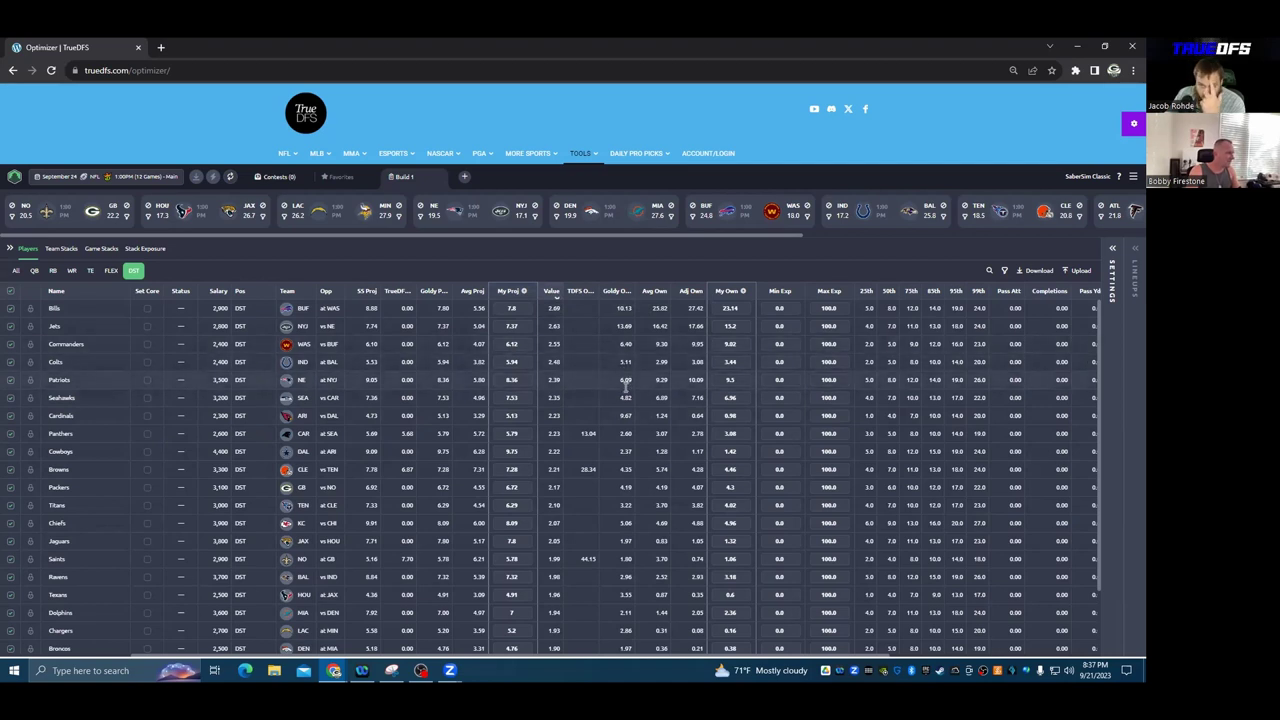
left_click(508, 291)
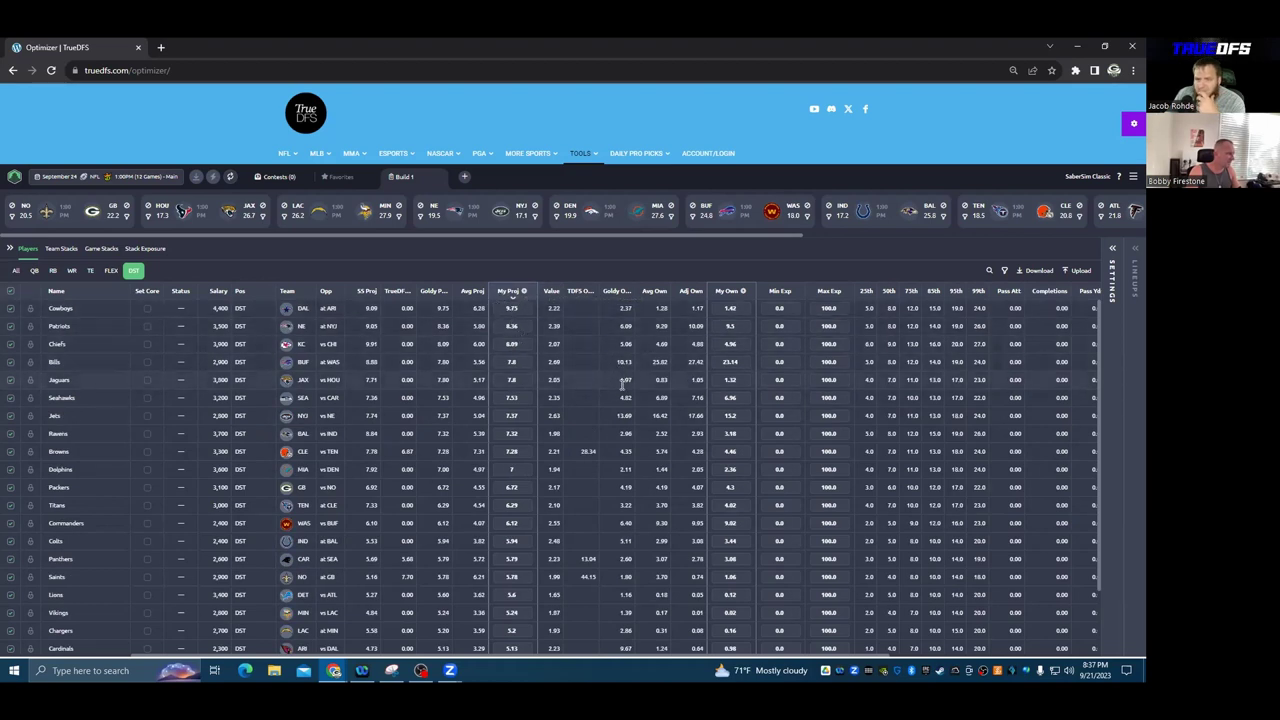
scroll(570, 470, "down", 2)
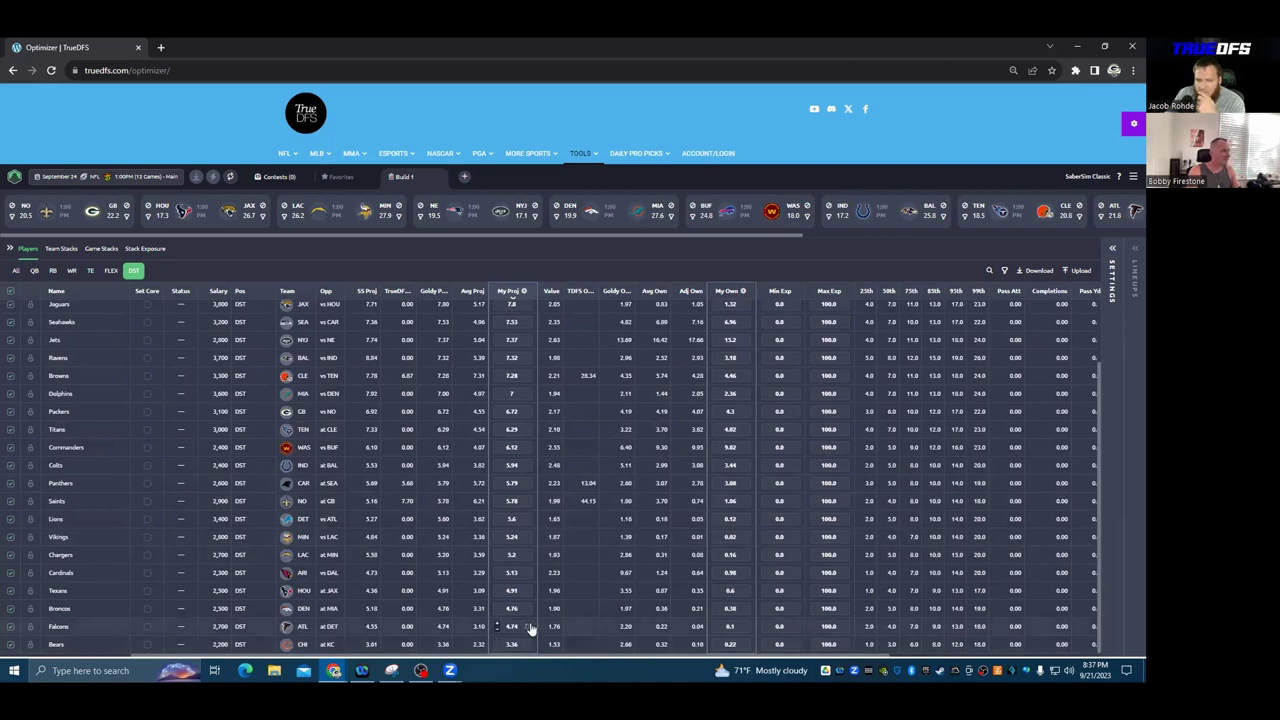
scroll(390, 460, "up", 2)
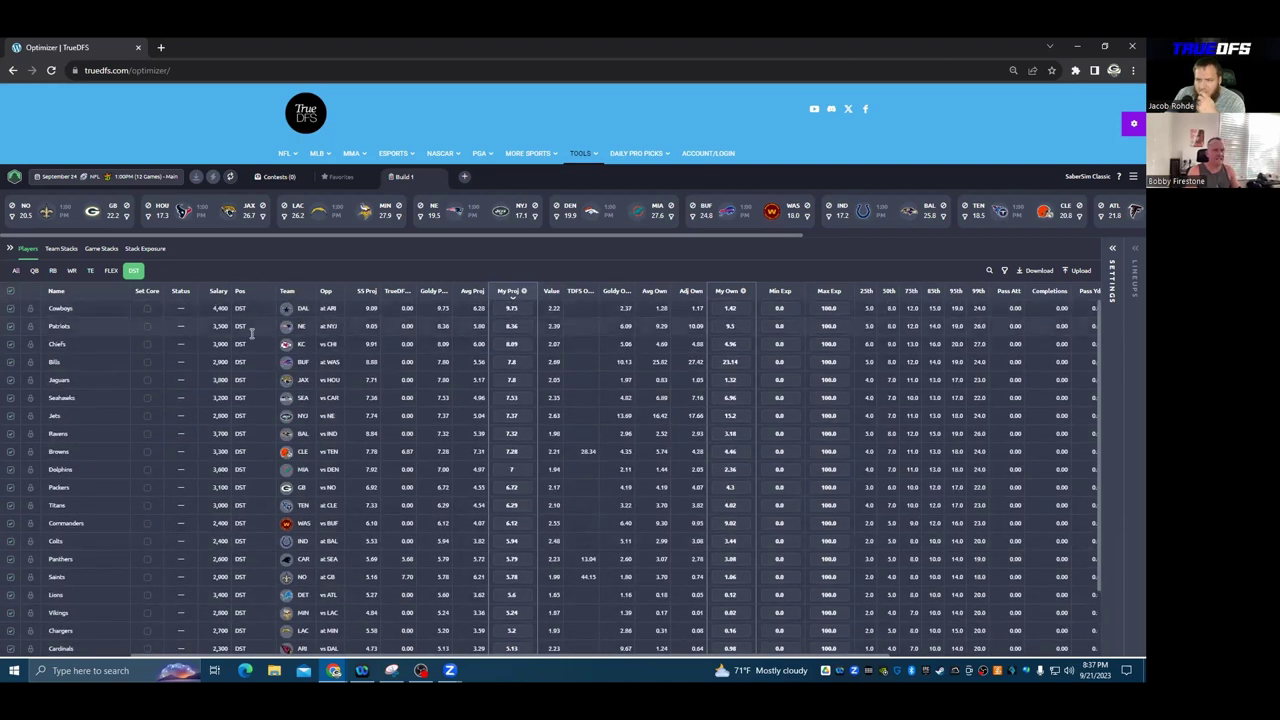
- Sort the defenses by Salary, check the Cardinals' Goldy ownership among the cheapest, and return to sorting by My Proj
left_click(218, 291)
scroll(256, 380, "down", 2)
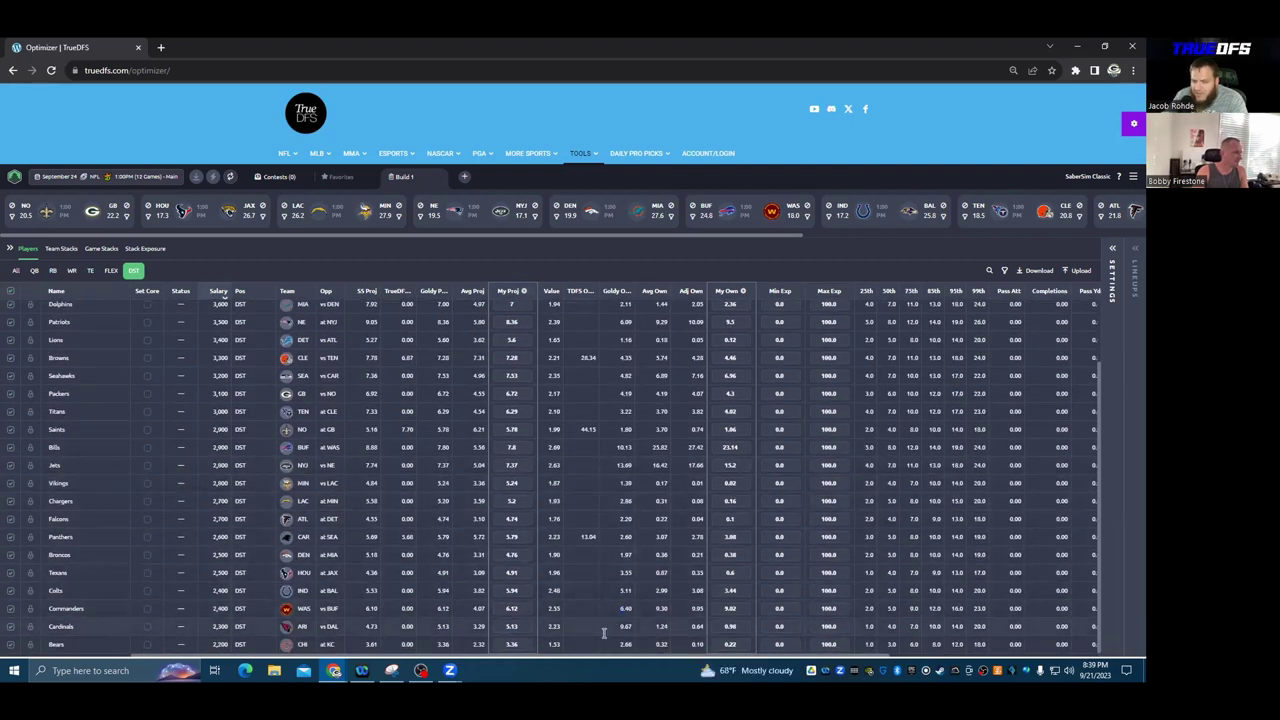
double_click(625, 627)
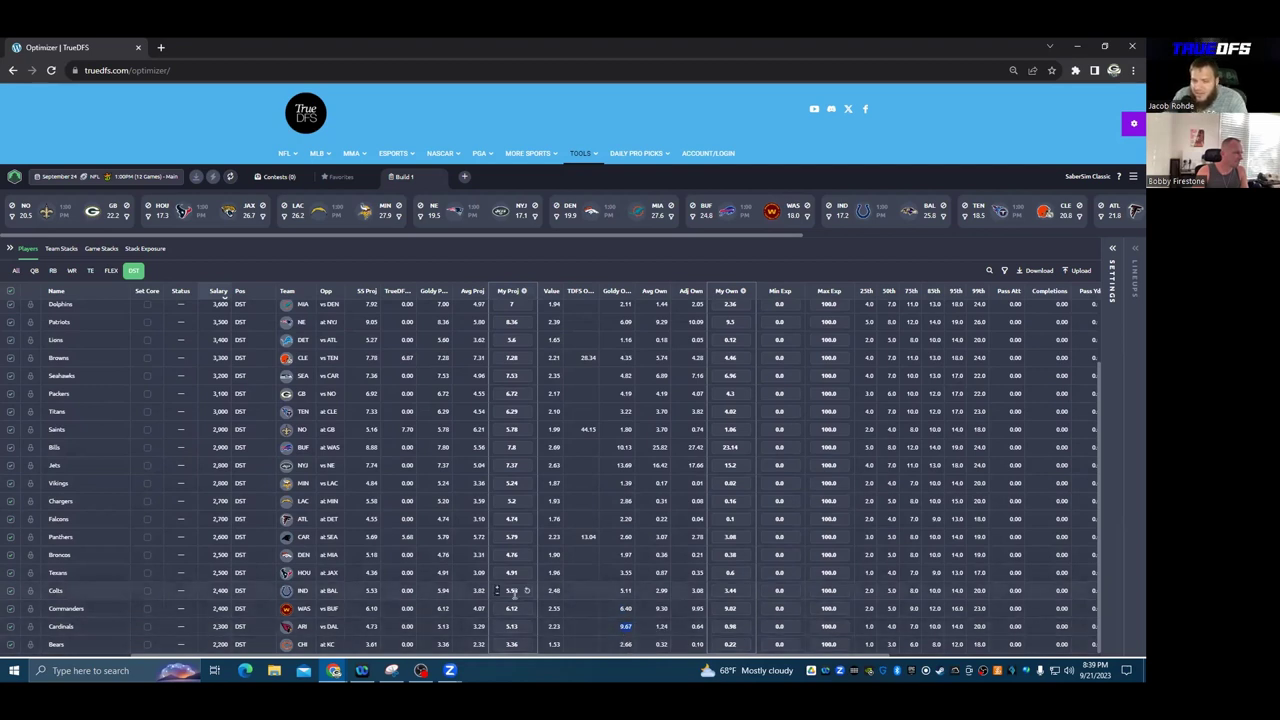
scroll(520, 565, "up", 2)
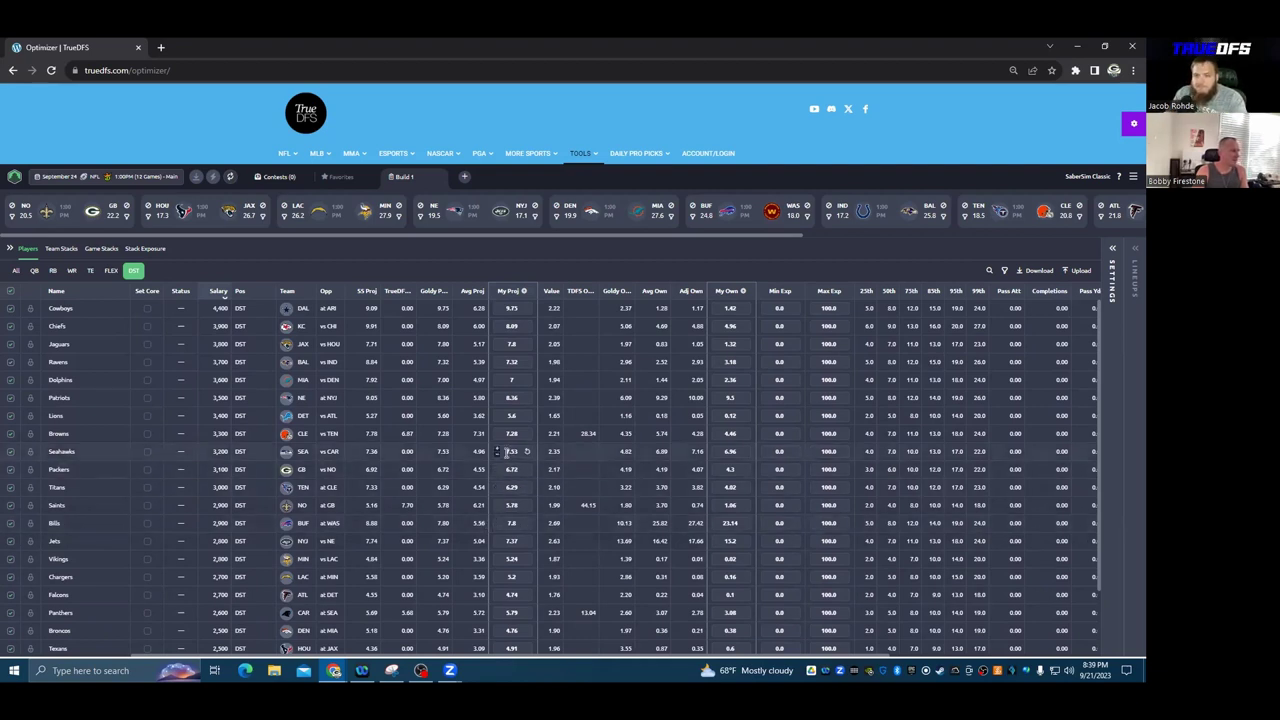
left_click(508, 291)
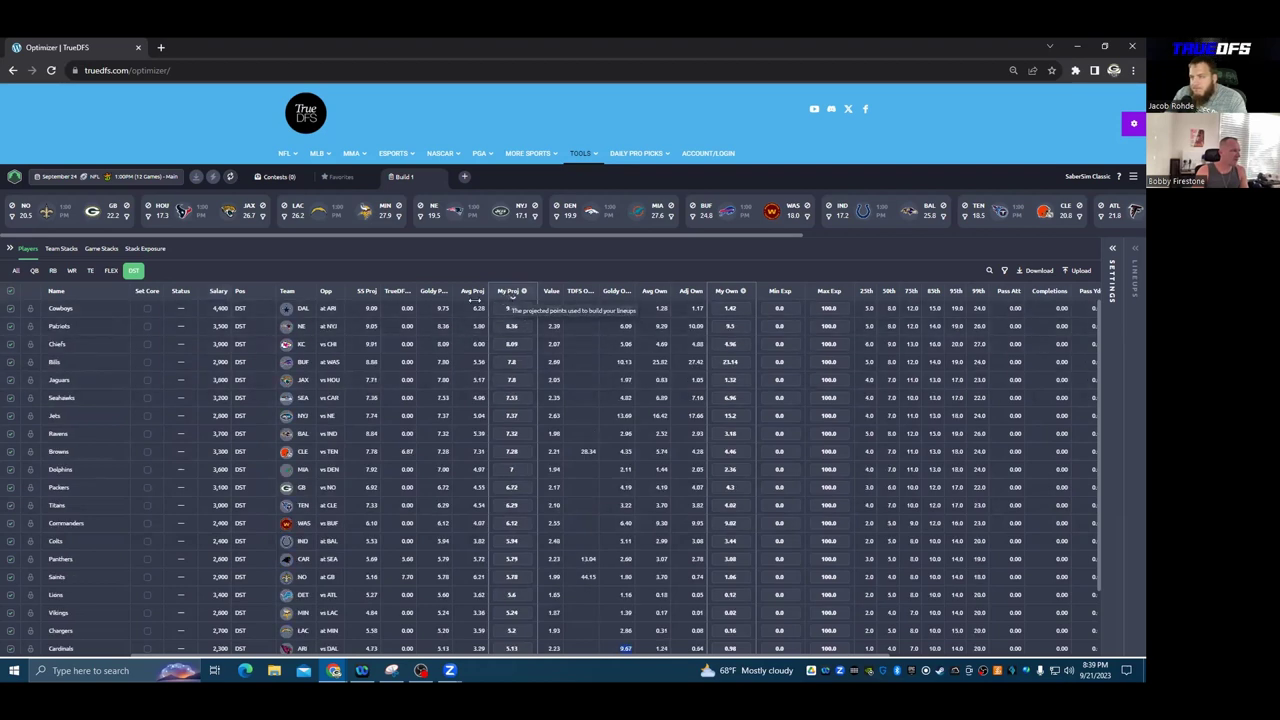
- Review the quarterbacks by My Proj and switch to the wide receiver list
left_click(15, 271)
left_click(34, 272)
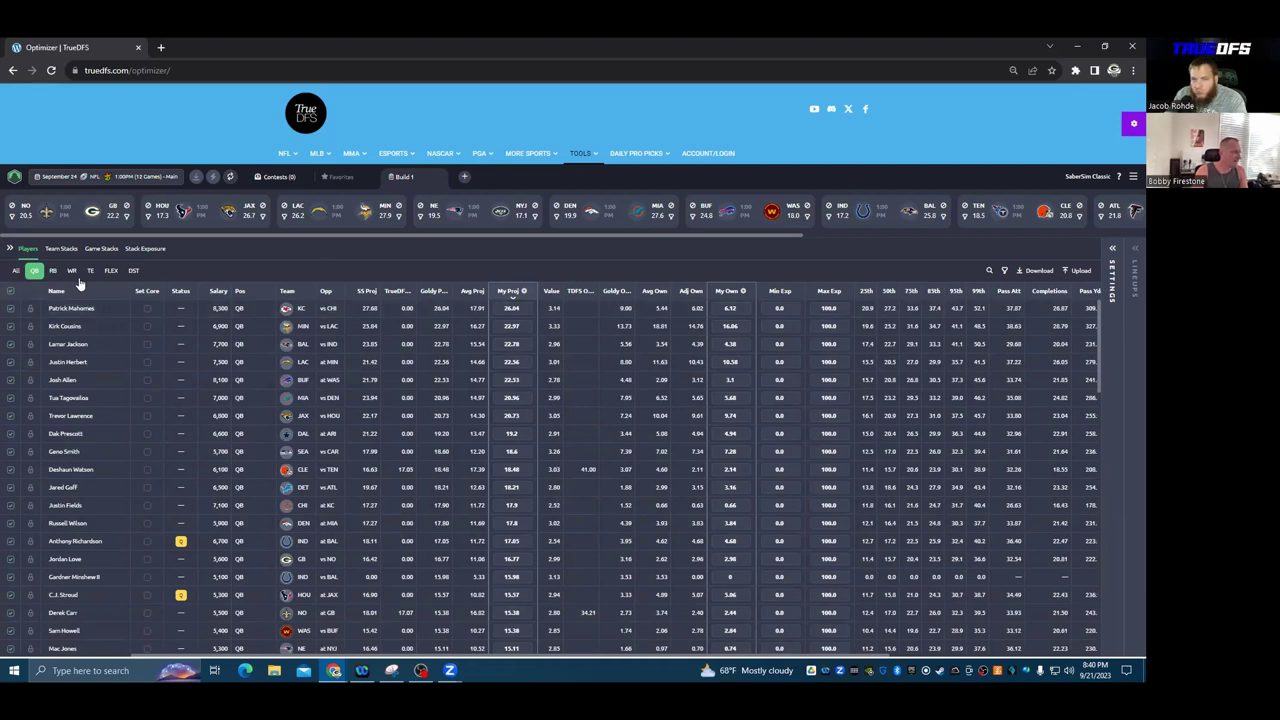
left_click(73, 271)
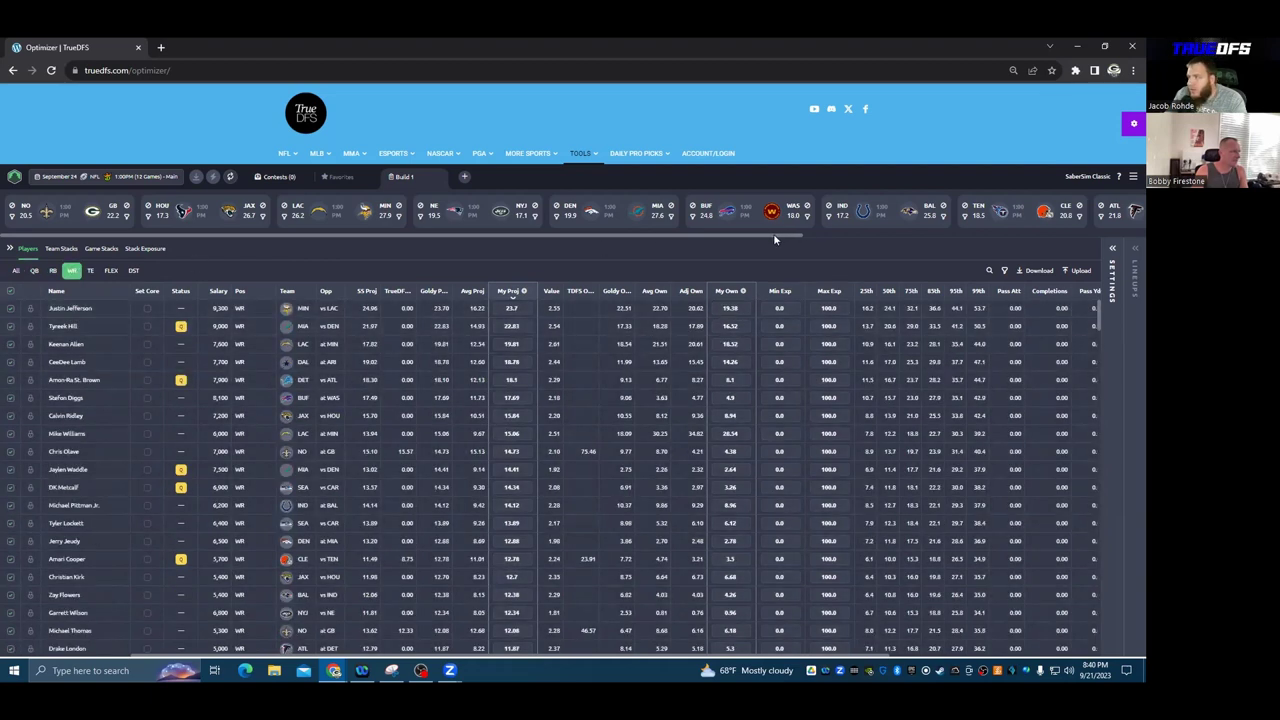
- Filter the wide receivers to Baltimore, inspect them, and remove the team filter
left_click_drag(773, 239, 651, 286)
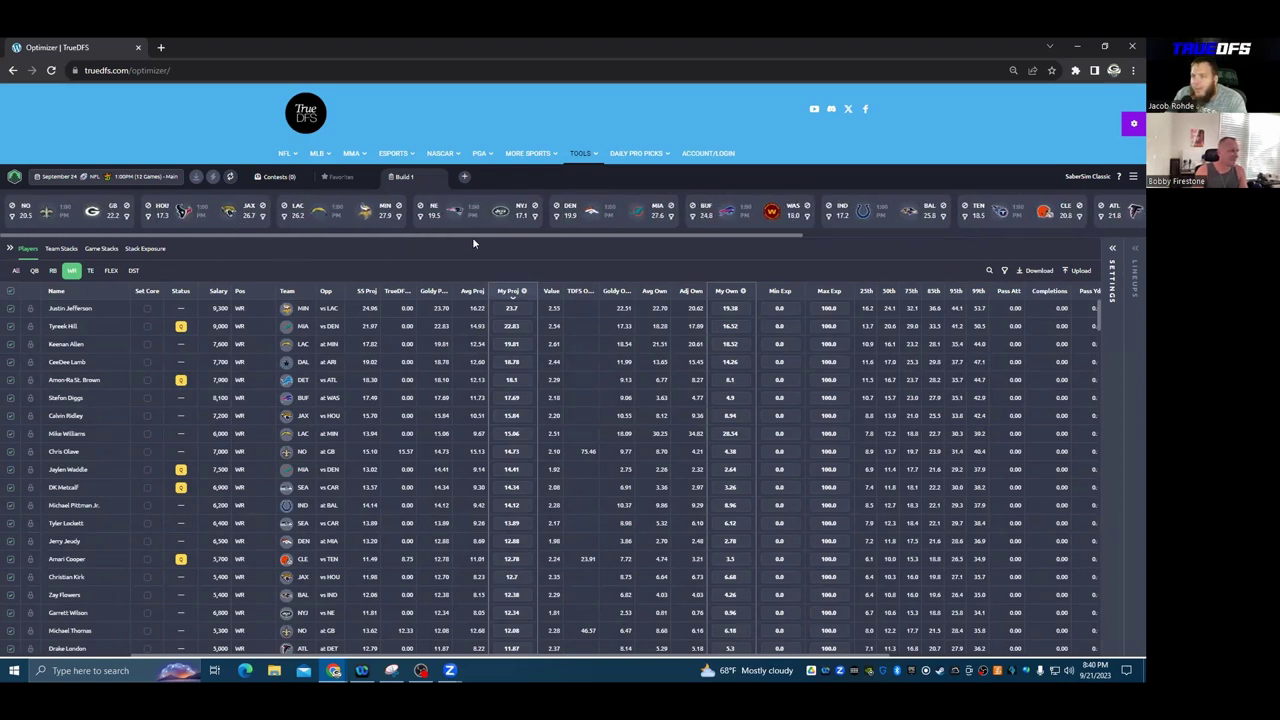
left_click_drag(476, 242, 723, 245)
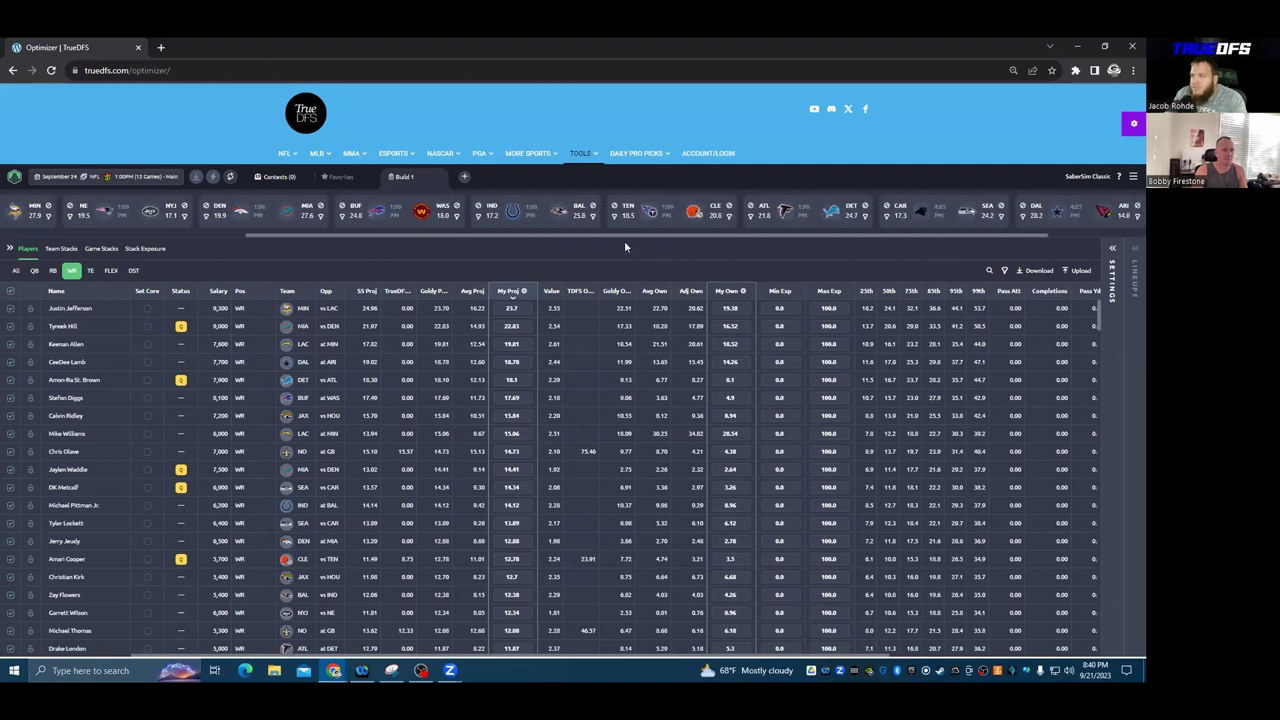
left_click(593, 216)
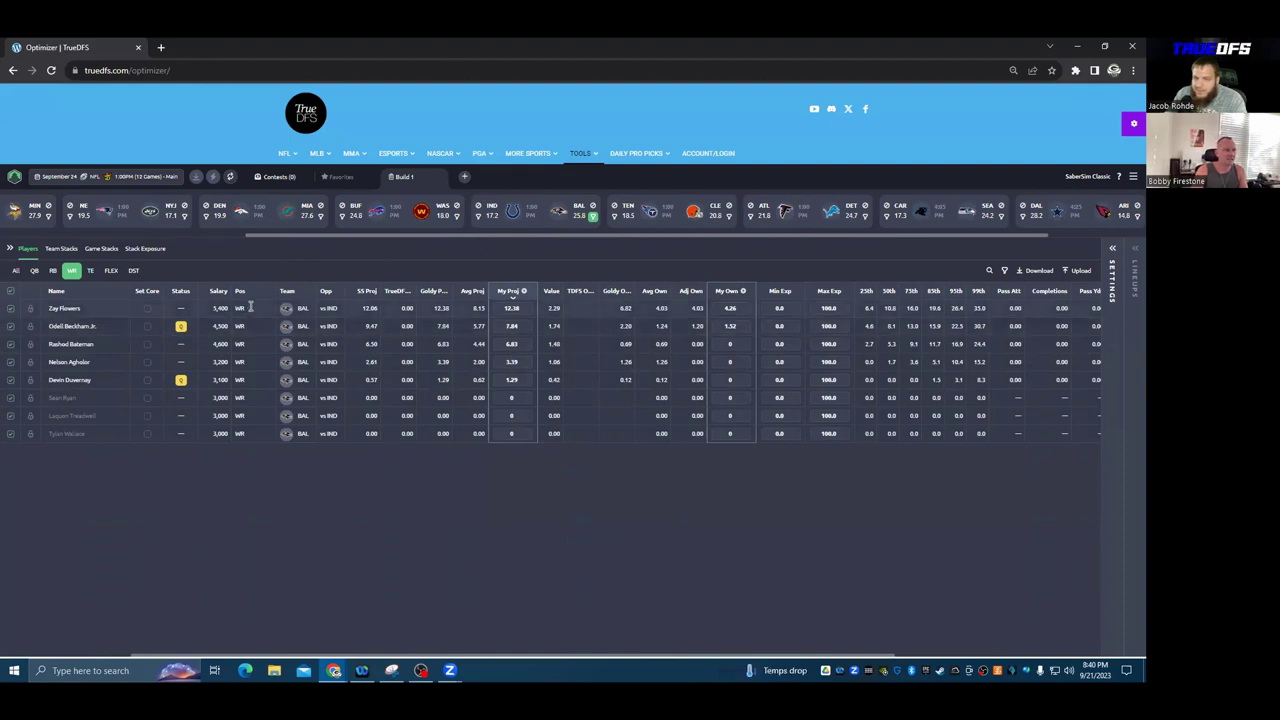
left_click(592, 217)
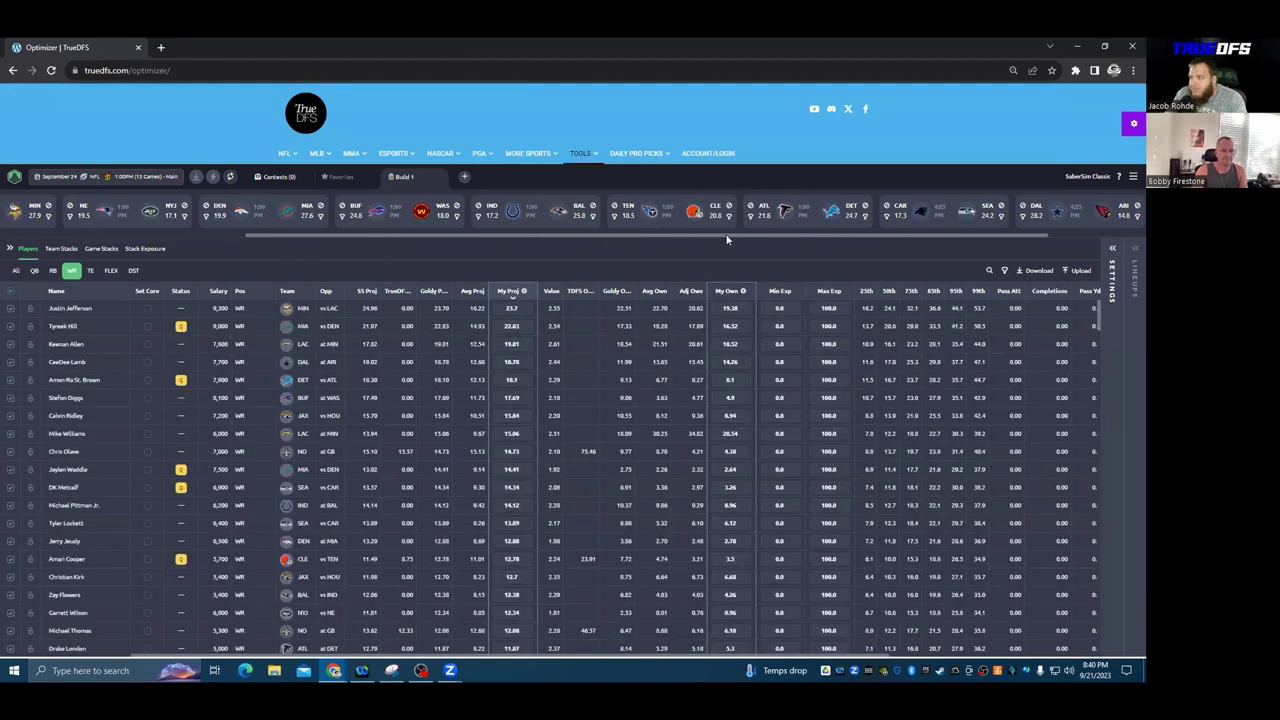
- Look over the slate's matchups and projected team totals, starting again from the New Orleans at Green Bay game
left_click_drag(727, 237, 583, 237)
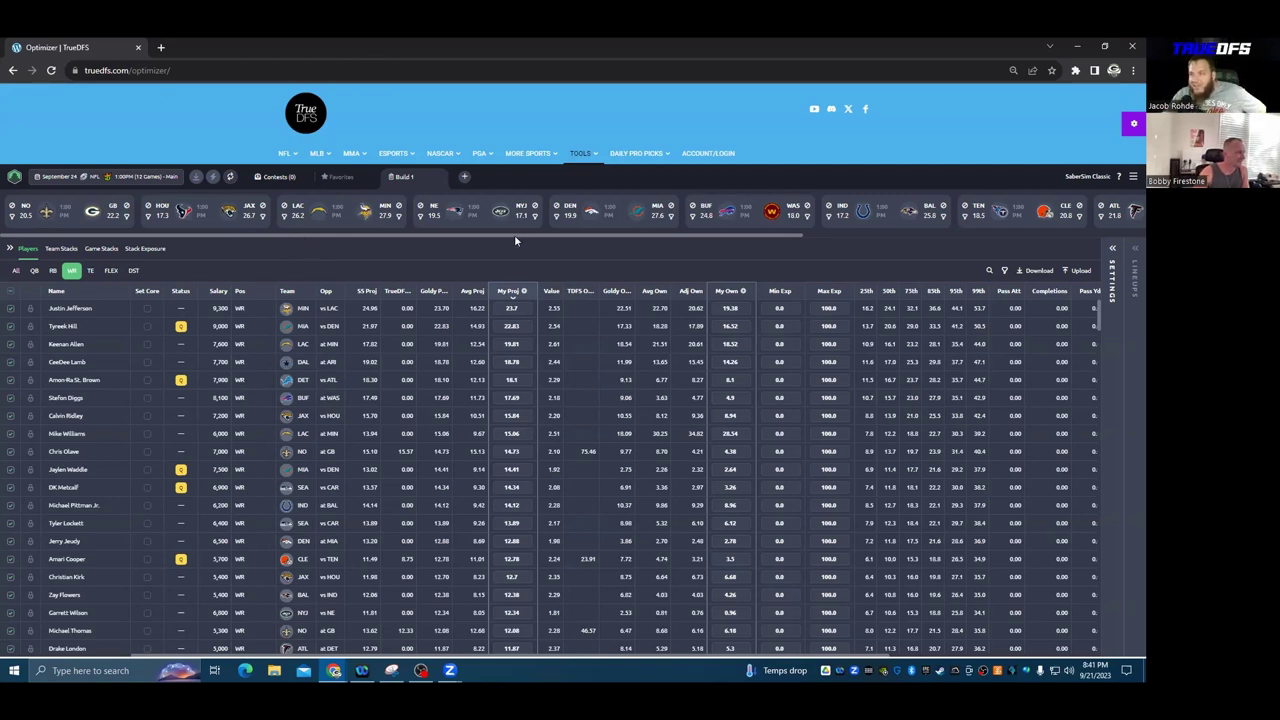
left_click_drag(514, 234, 445, 244)
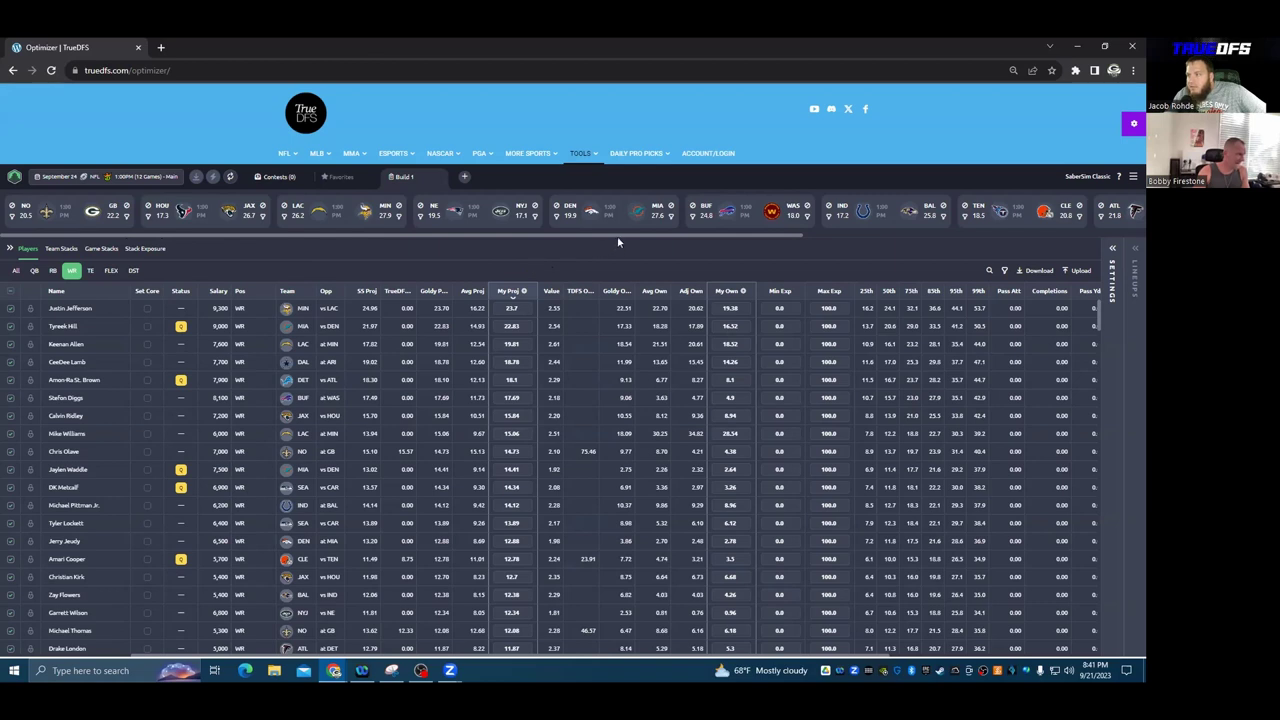
left_click_drag(618, 236, 563, 234)
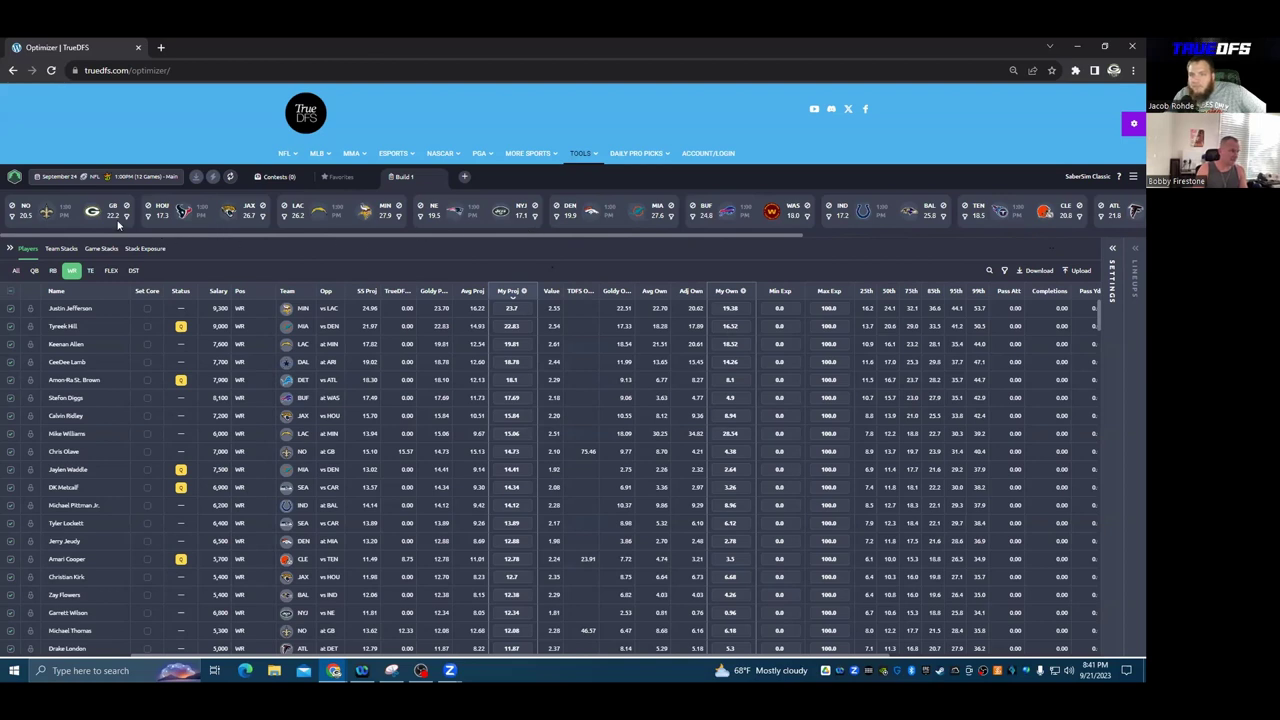